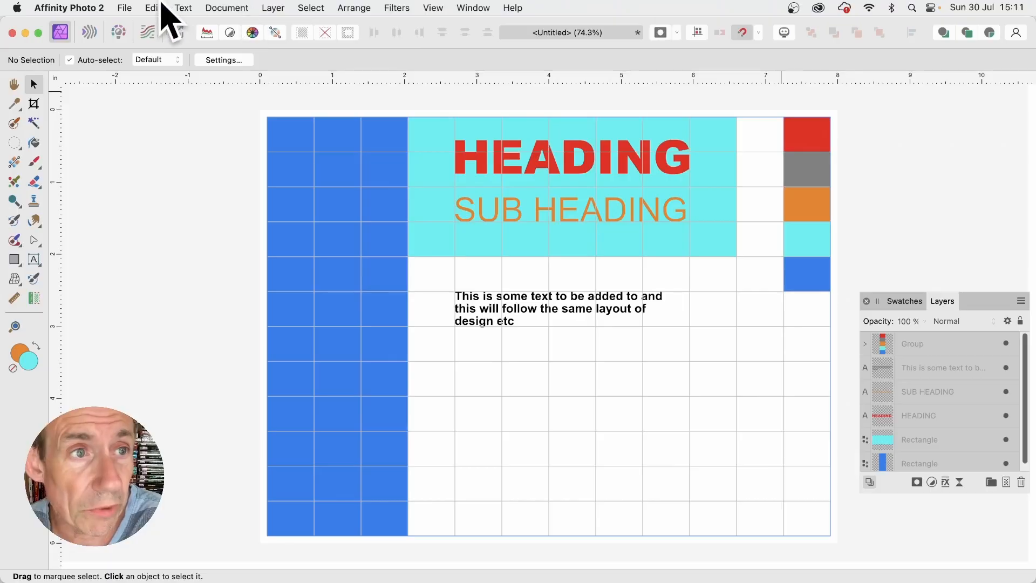
Step: Create a new document from the 6R photo preset, 8 in by 6 in at 300 DPI
left_click(126, 8)
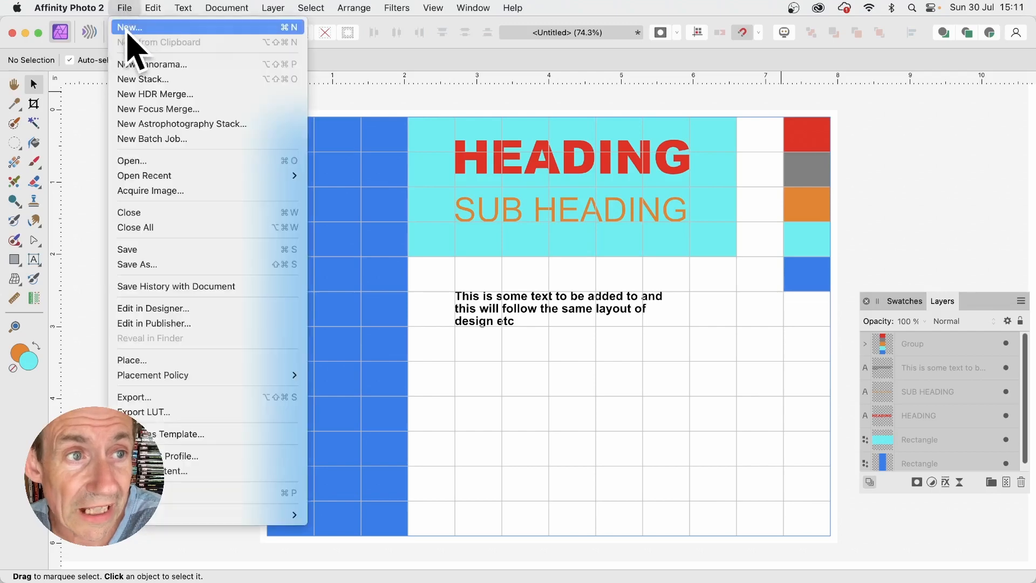
left_click(130, 30)
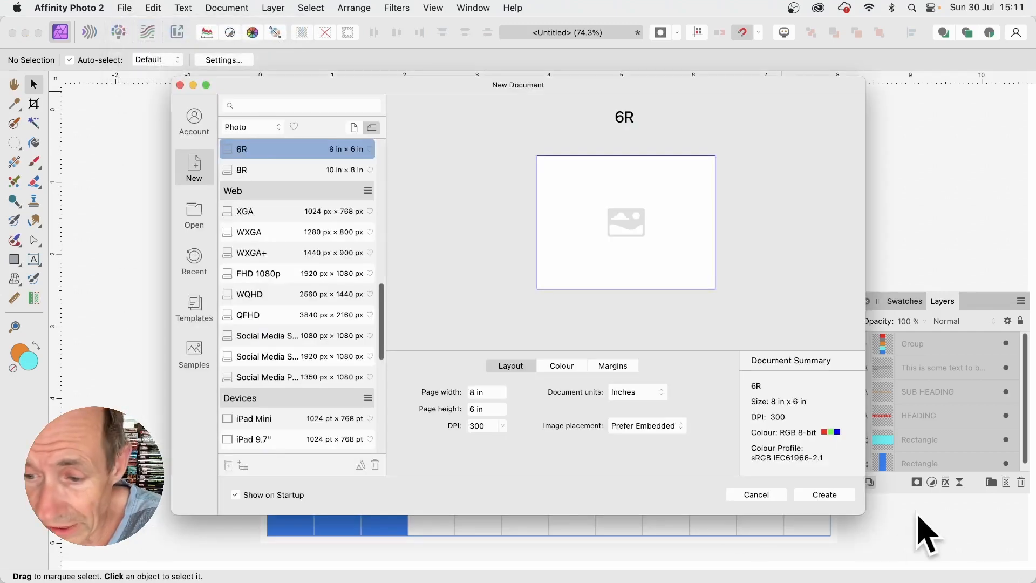
left_click(832, 499)
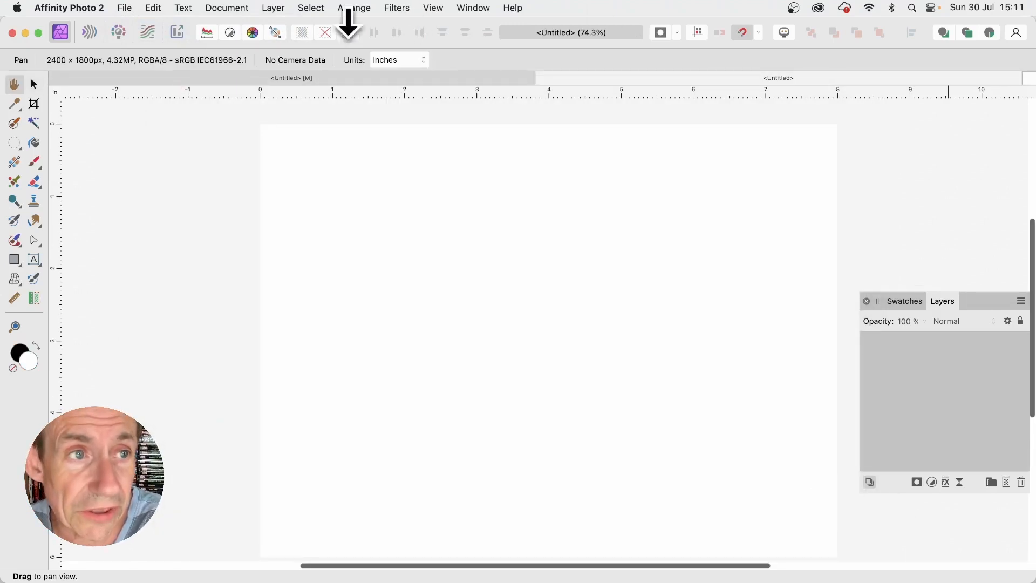
Step: Set up column guides with 5 columns and 6 rows on the blank page
left_click(434, 7)
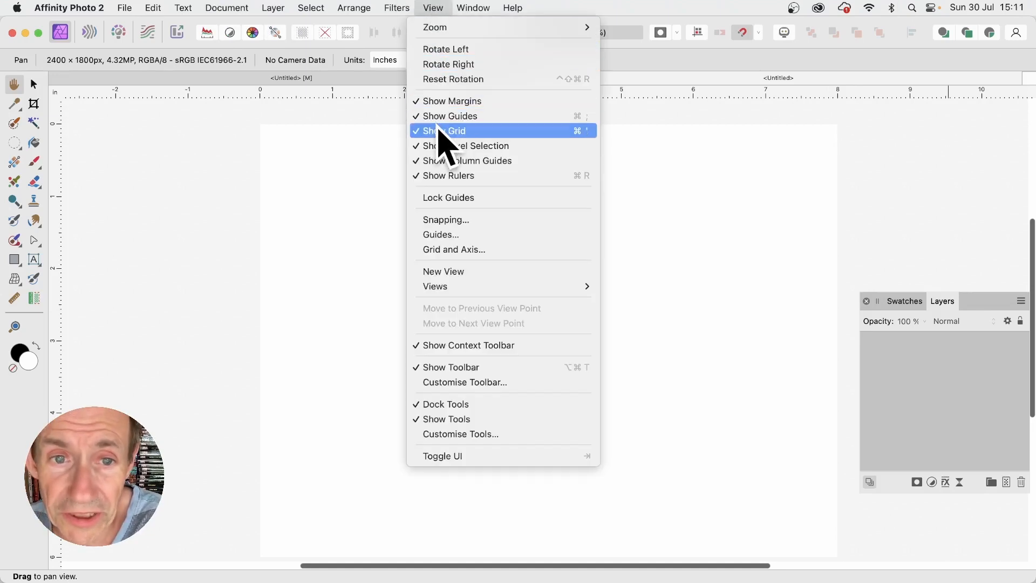
left_click(446, 235)
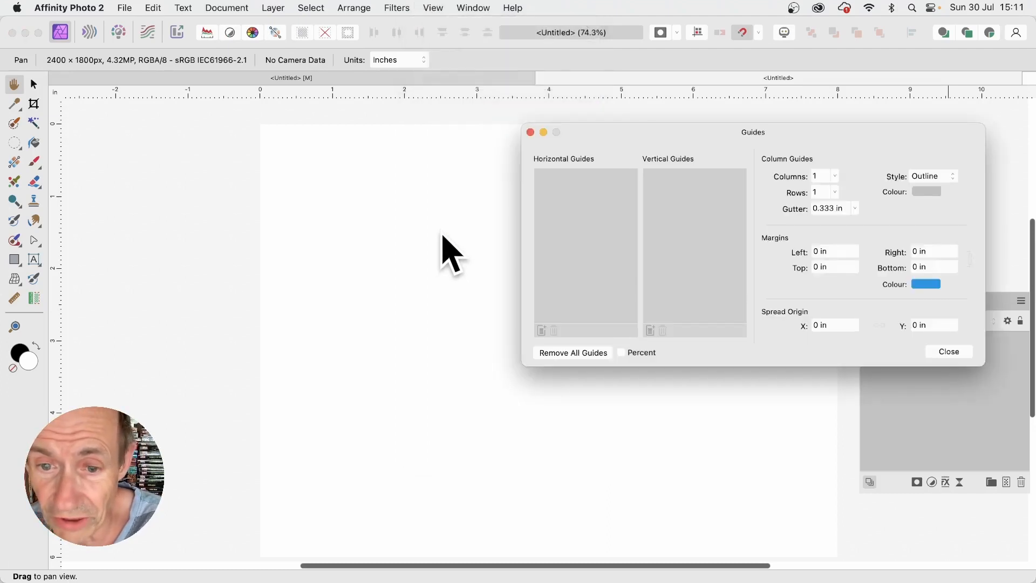
left_click(835, 177)
left_click_drag(836, 191, 850, 191)
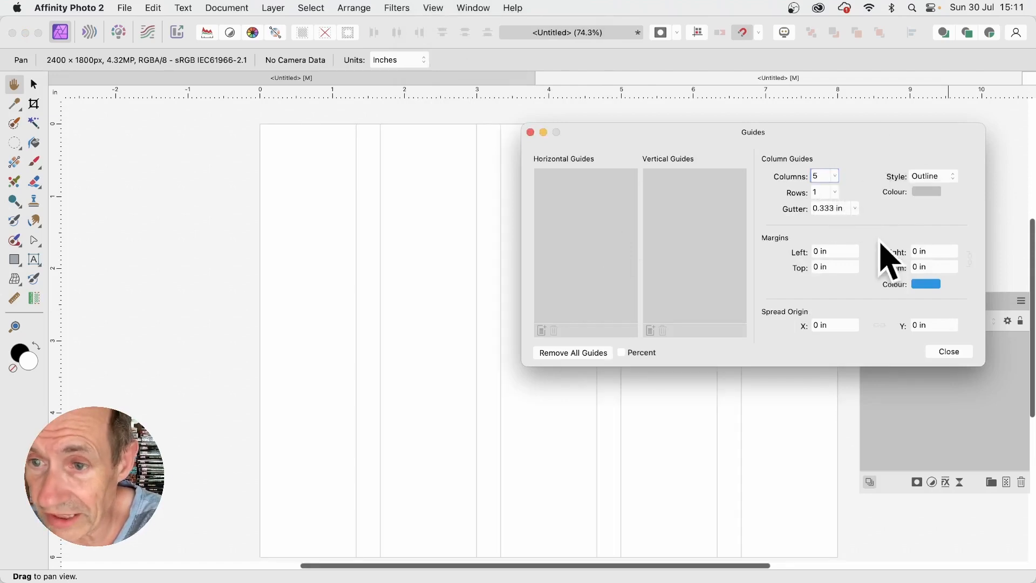
left_click(836, 193)
left_click_drag(836, 207, 853, 207)
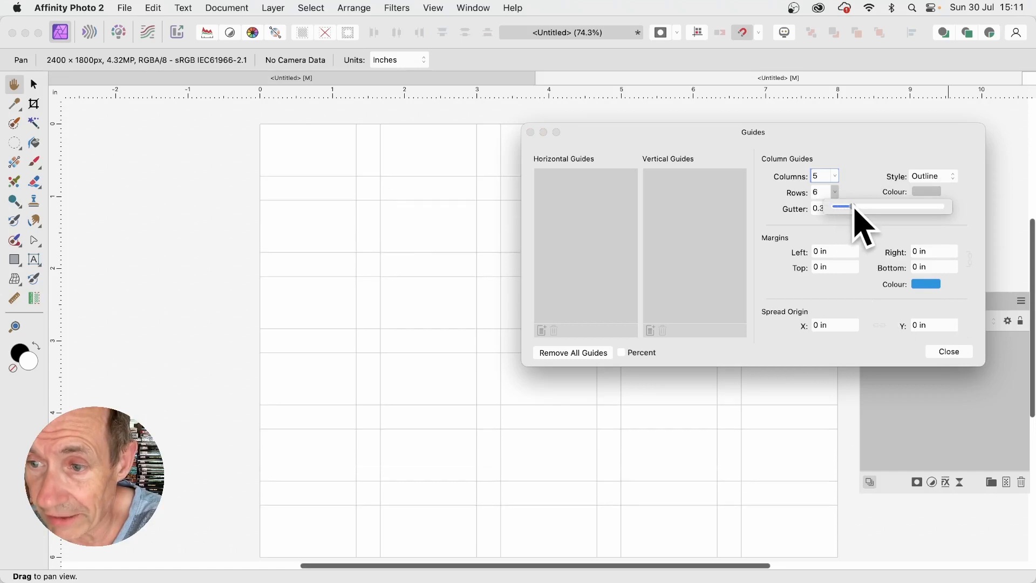
left_click(955, 353)
left_click(955, 353)
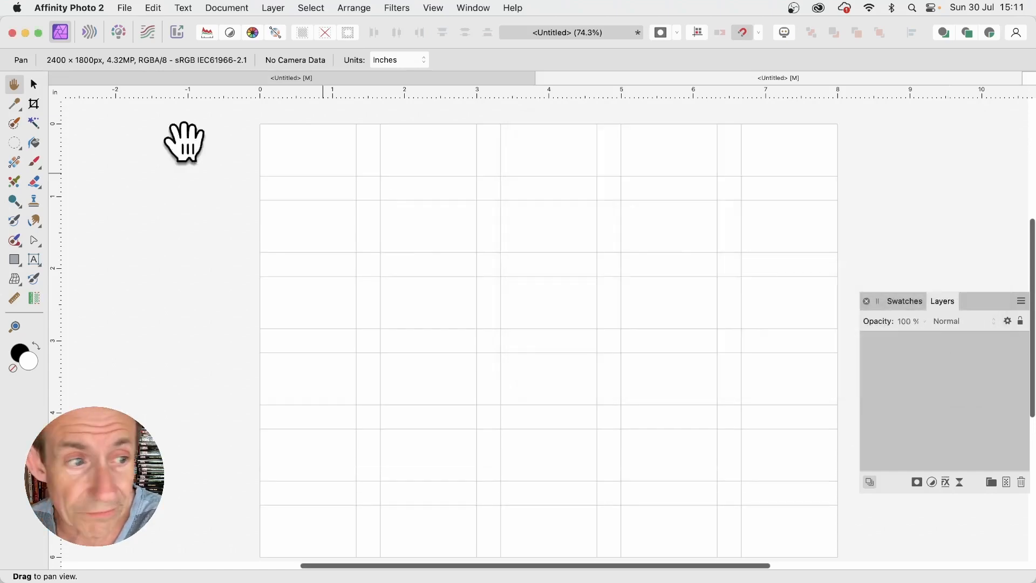
Step: Draw a rectangle snapped to the guides in the second column and fill it turquoise, RGB 61, 255, 225
left_click(14, 259)
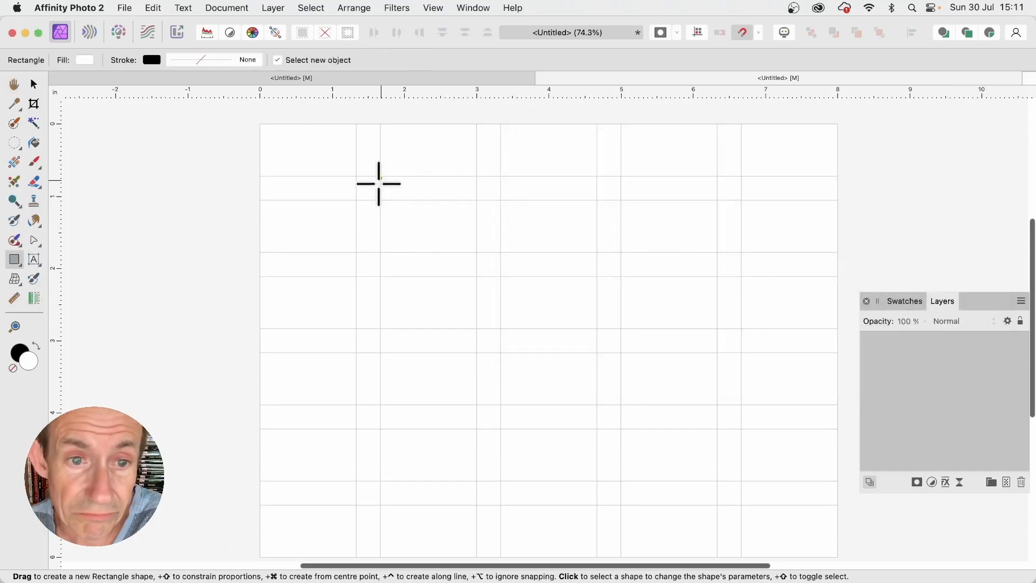
left_click_drag(381, 176, 477, 252)
left_click(86, 61)
left_click_drag(142, 174, 207, 149)
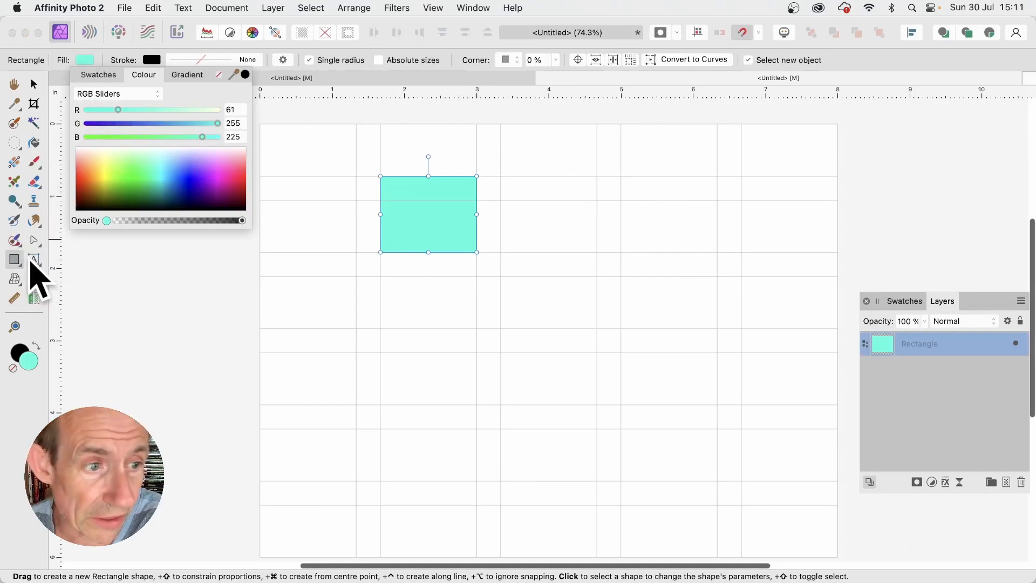
Step: Add the art text "text" just below the turquoise rectangle, aligned with its left edge
left_click_drag(34, 261, 116, 262)
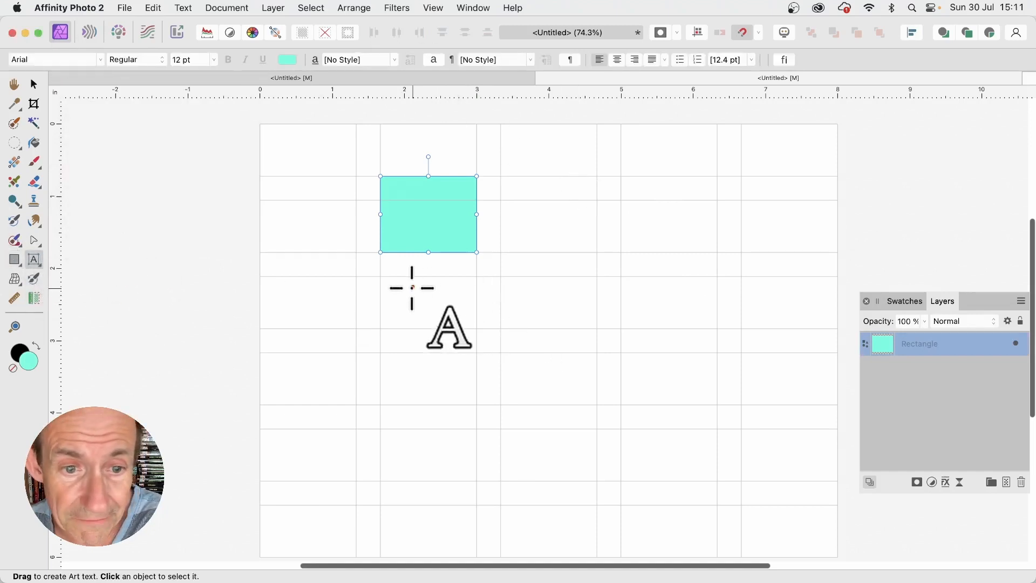
left_click(382, 295)
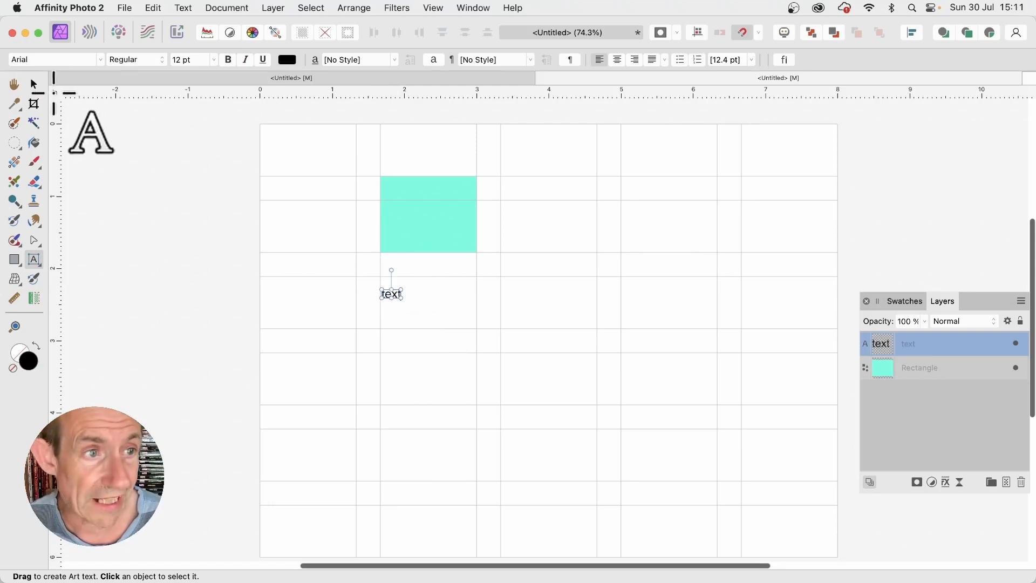
left_click(34, 85)
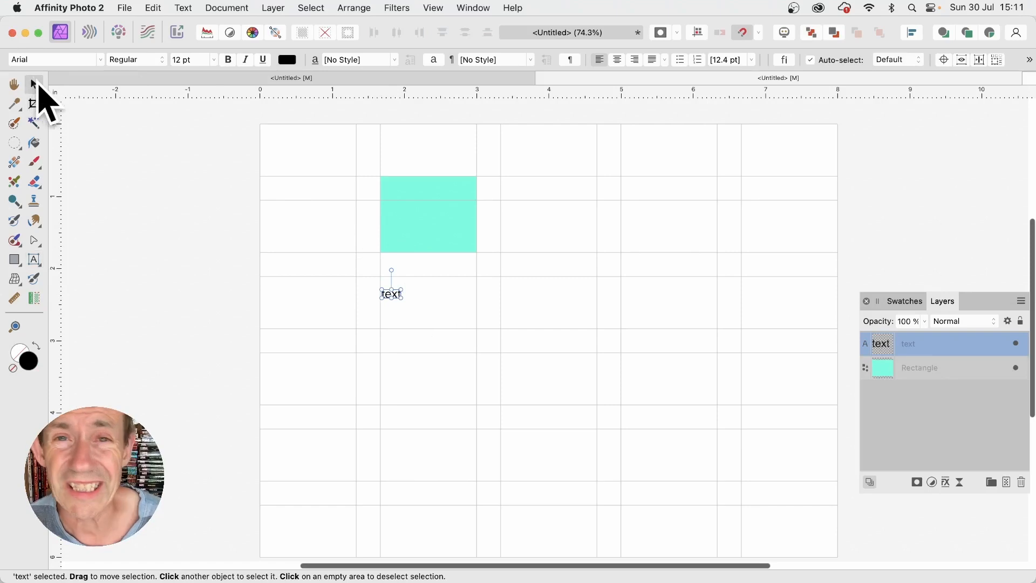
Step: Change the text's font to Apertura and enlarge it to about 41.7 pt, then deselect it
left_click(93, 59)
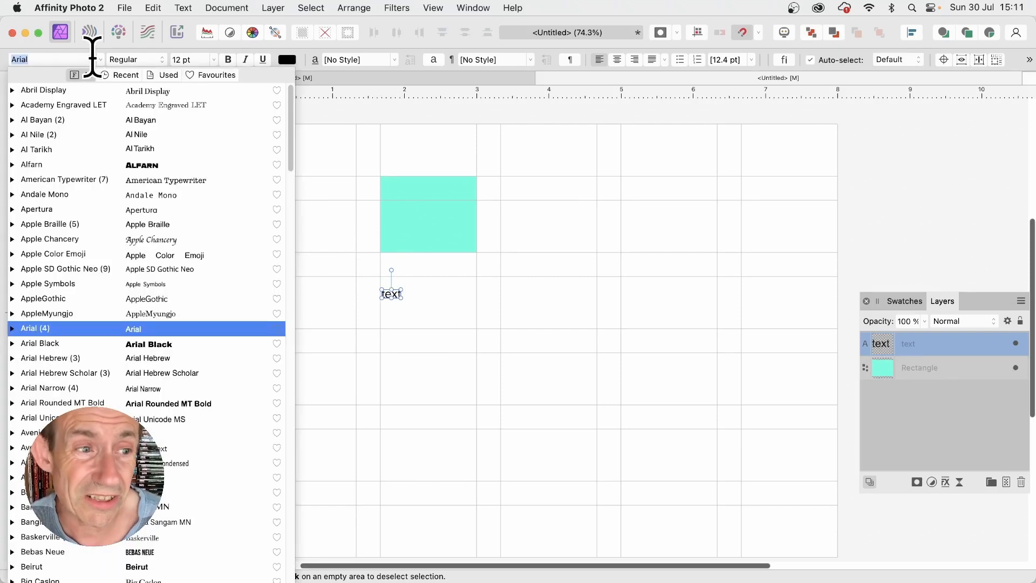
left_click(48, 209)
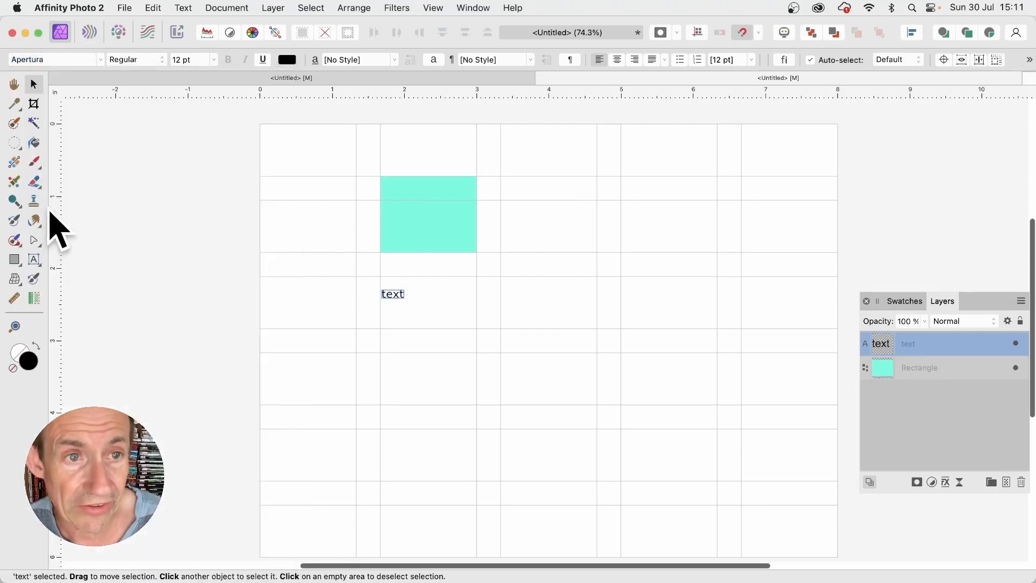
left_click(214, 59)
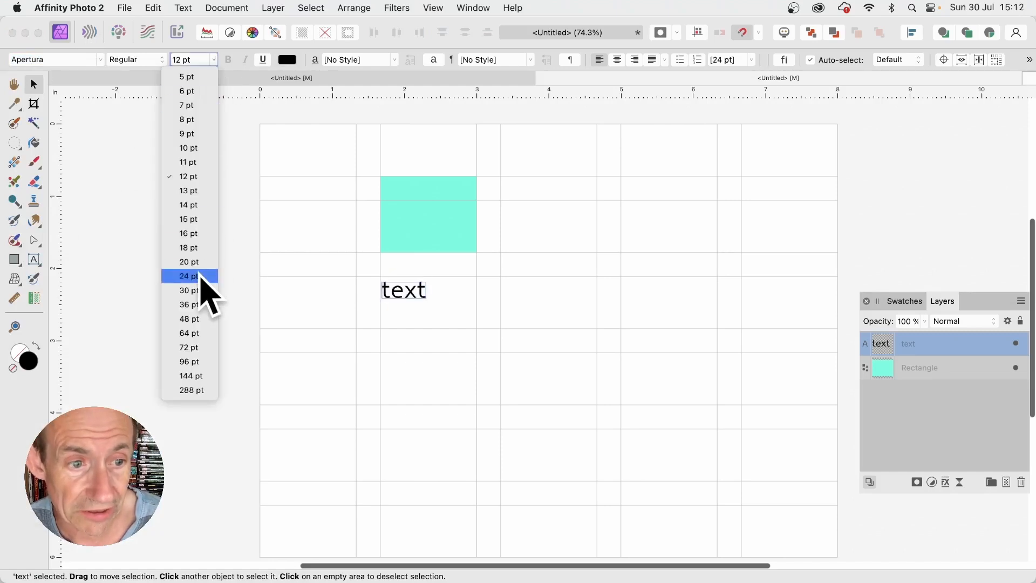
left_click(189, 247)
mouse_move(428, 303)
left_mouse_down()
mouse_move(462, 317)
mouse_move(429, 298)
left_mouse_up()
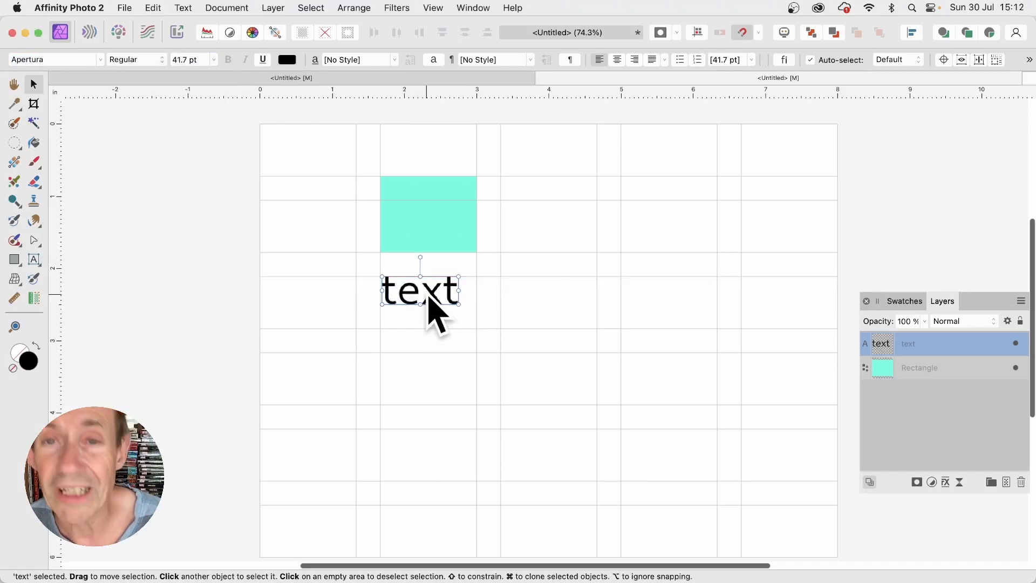
left_click(559, 252)
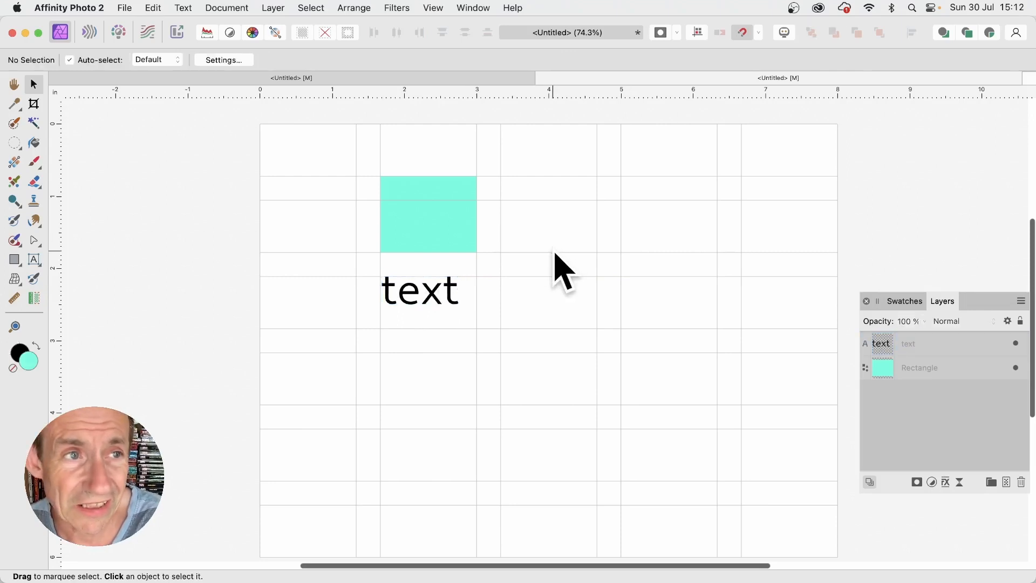
Step: Export the document as a template named "Template 1" in the Affinity Photo Templates folder on the MAC-EXT-480 drive
left_click(123, 7)
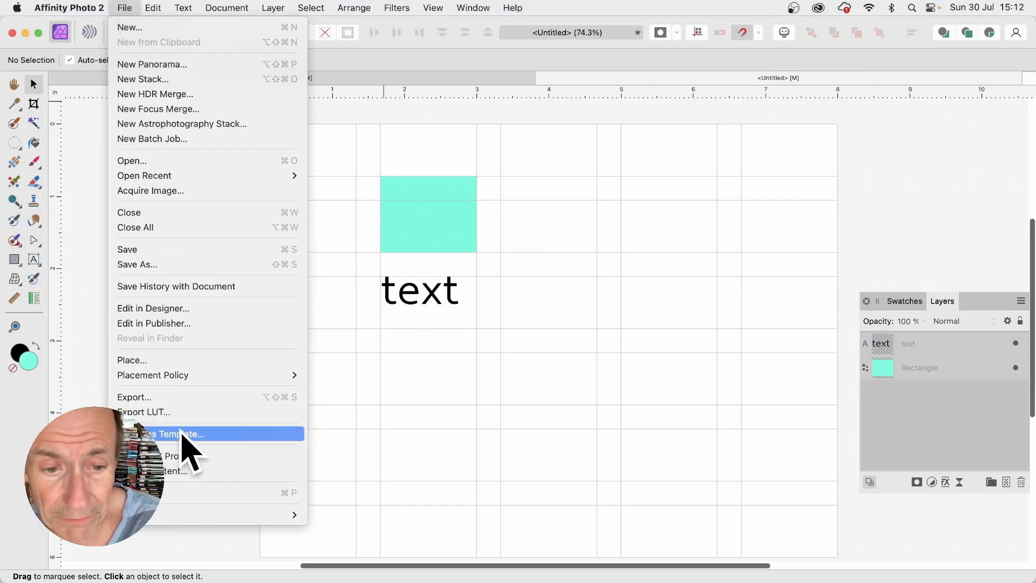
left_click(182, 434)
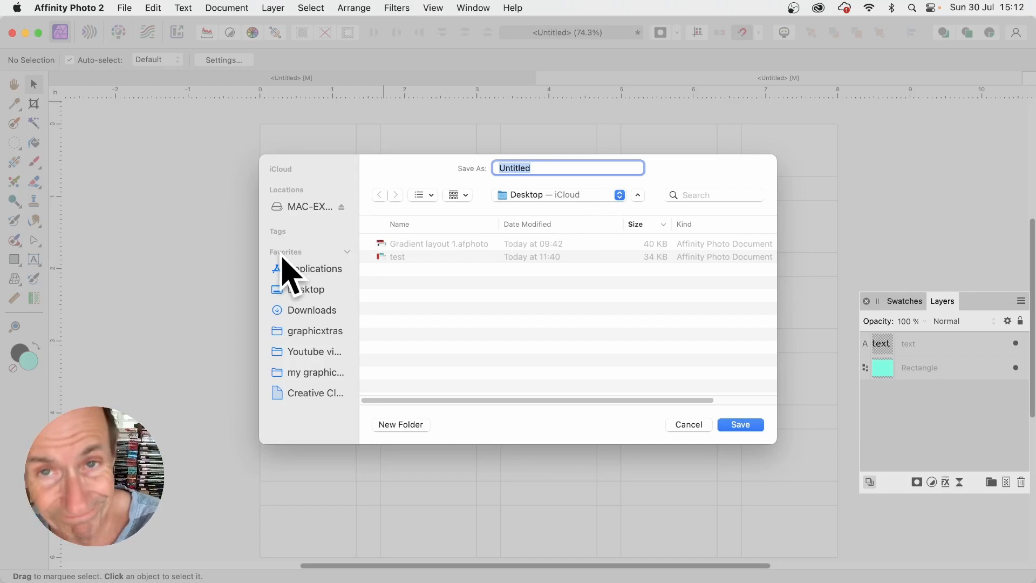
left_click(311, 213)
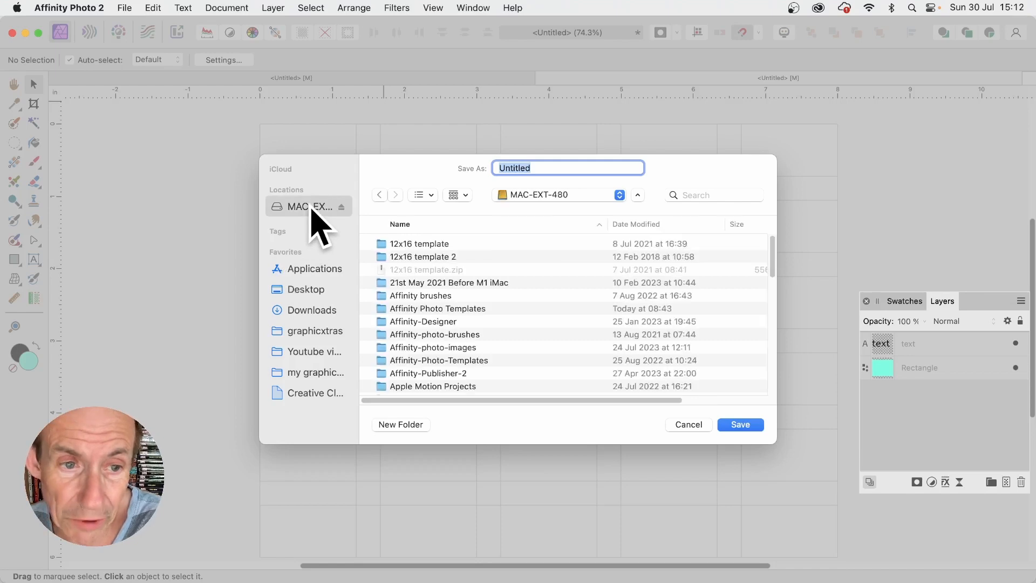
left_click(651, 224)
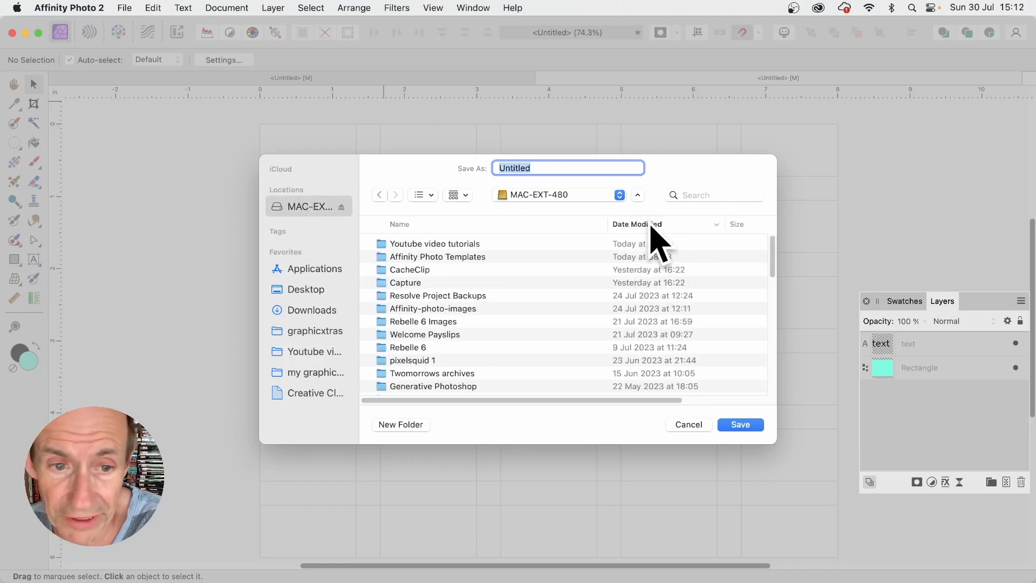
double_click(467, 259)
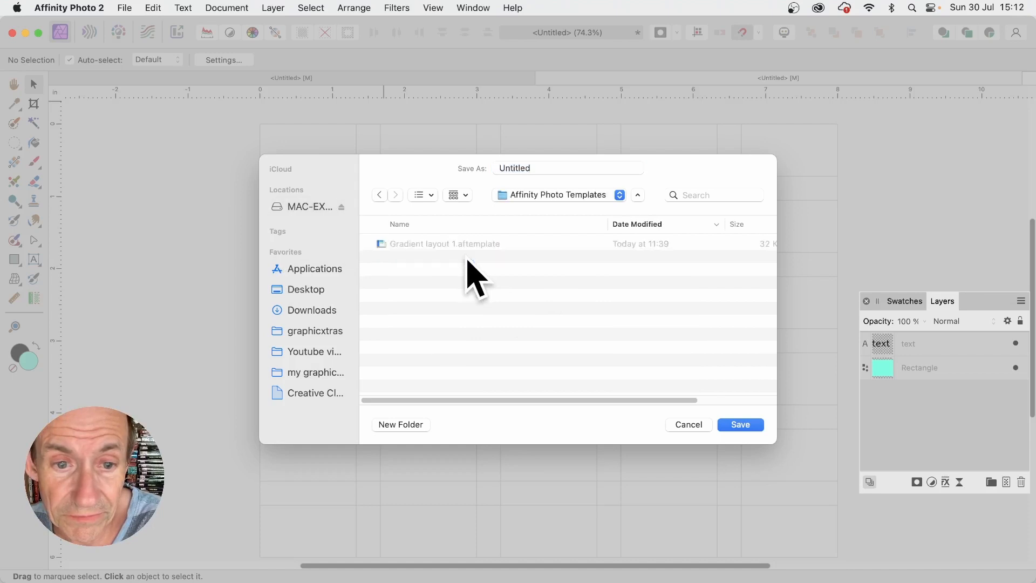
double_click(513, 167)
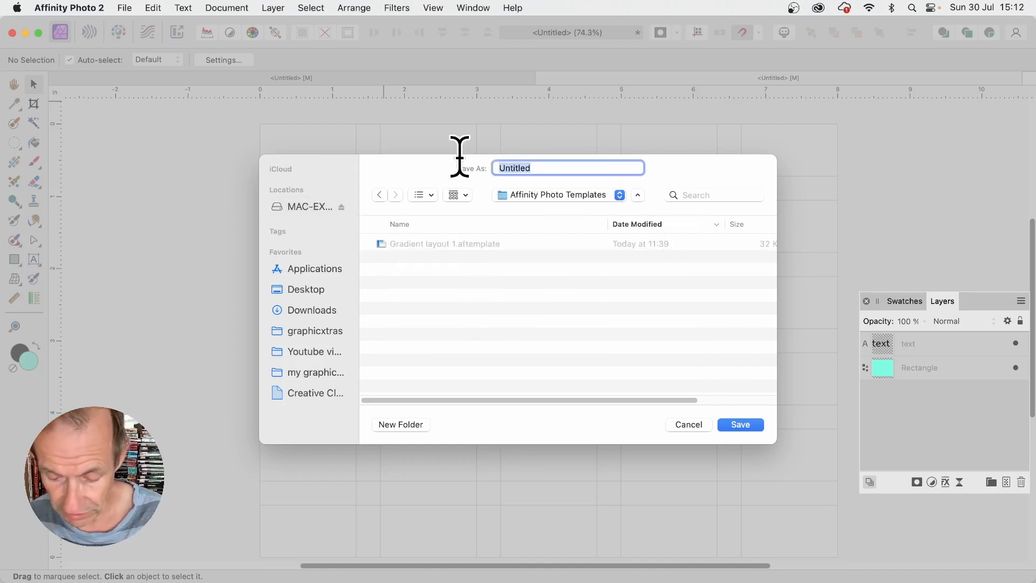
type("Template 1")
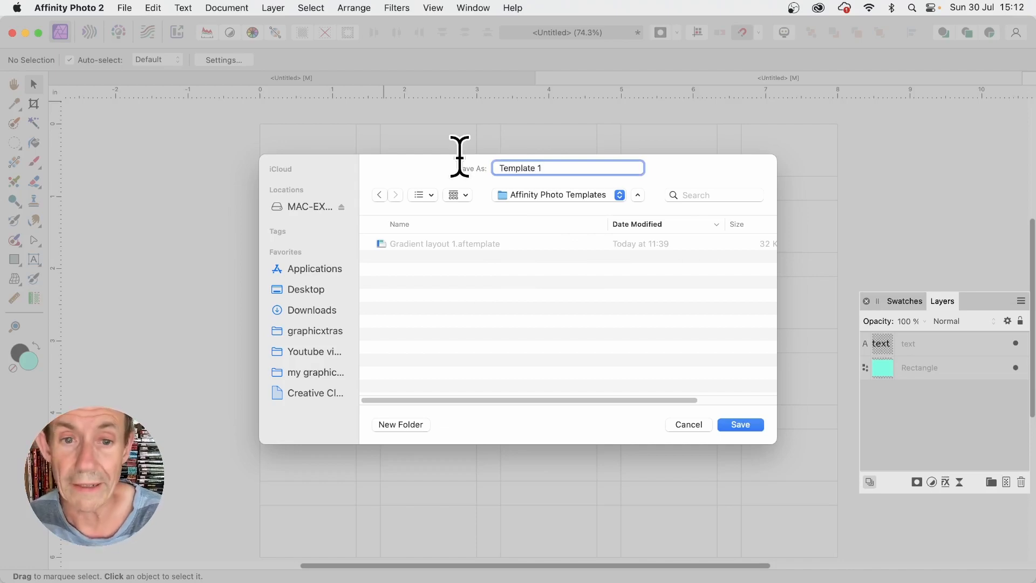
left_click(737, 427)
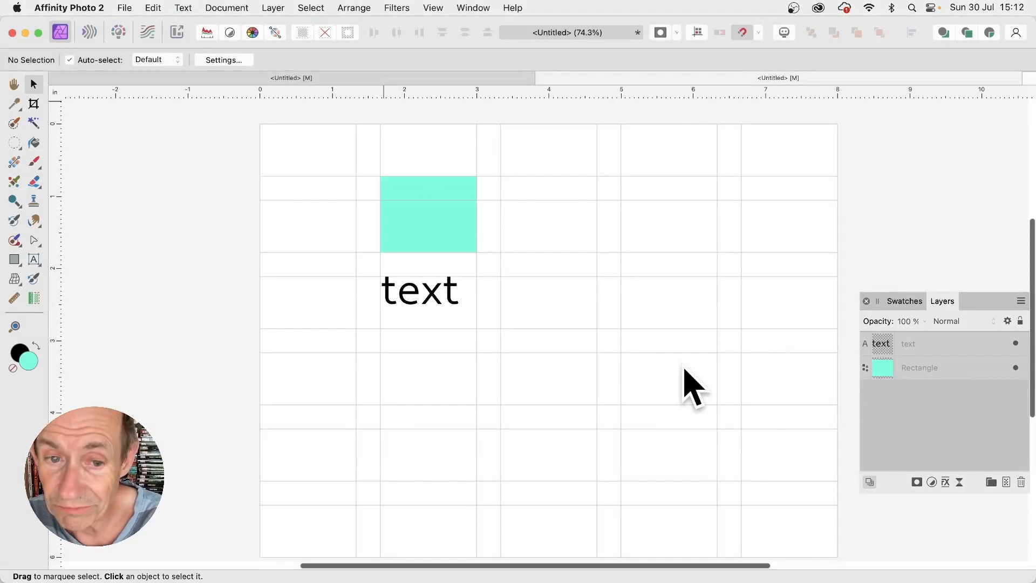
Step: Close all open documents without saving them
left_click(129, 8)
left_click(151, 227)
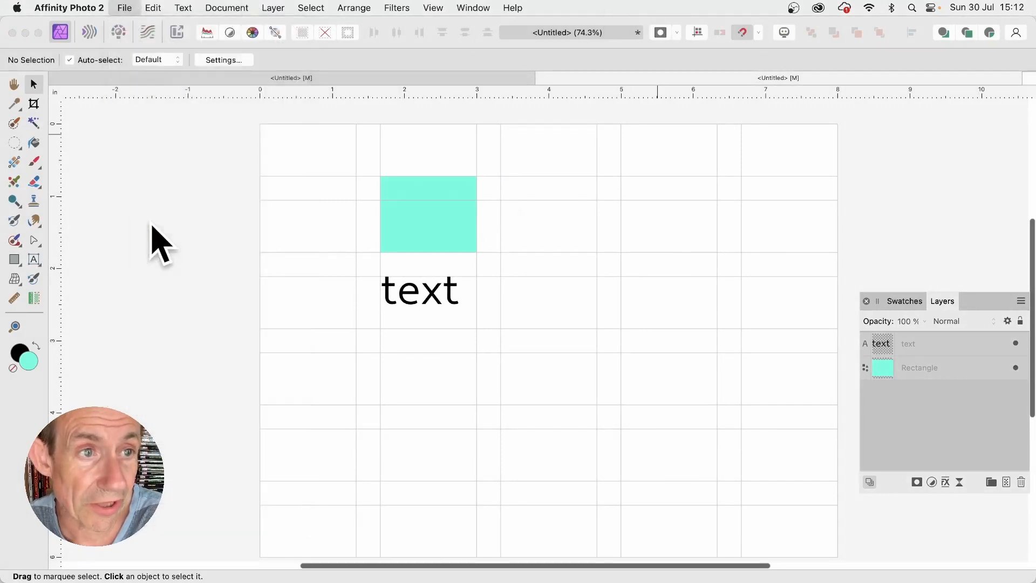
left_click(519, 264)
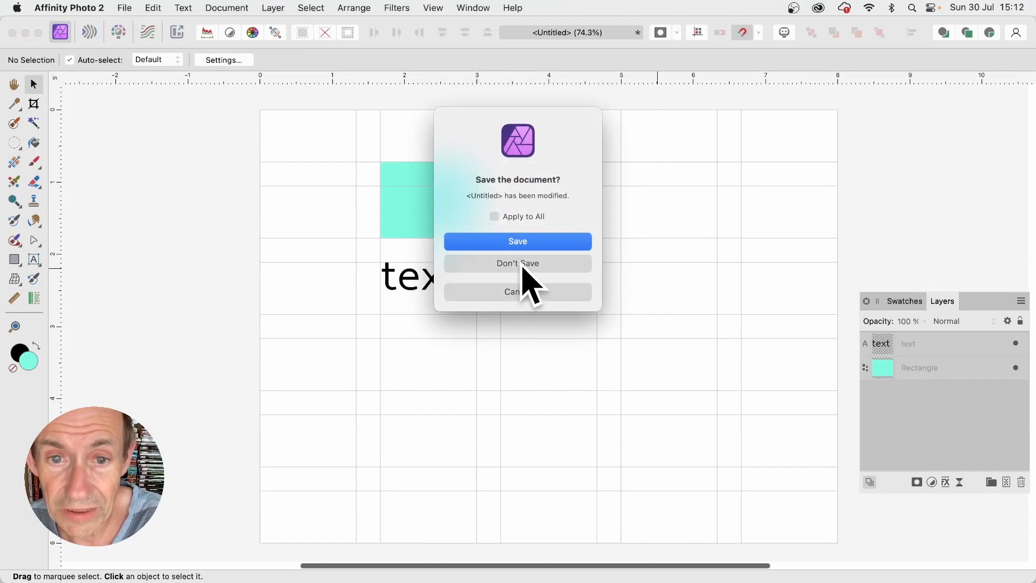
left_click(522, 267)
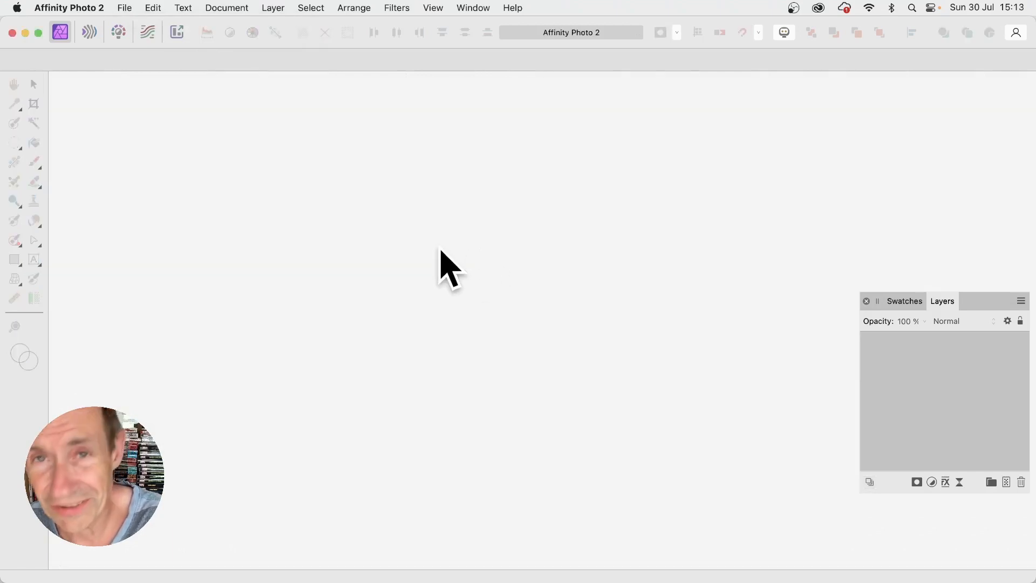
Step: Create a new document from Template 1 in the Affinity Photo Templates folder
left_click(125, 8)
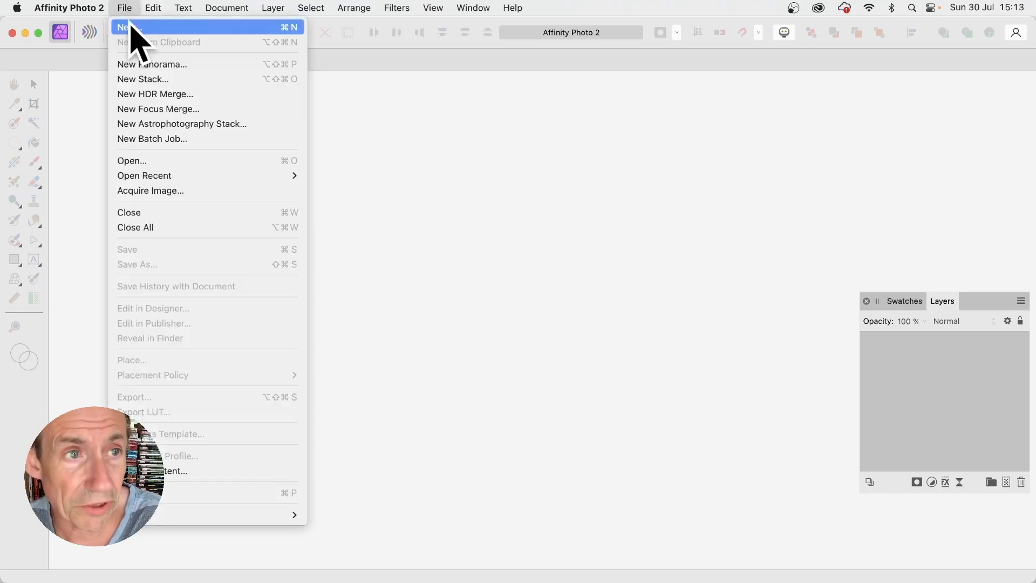
left_click(136, 27)
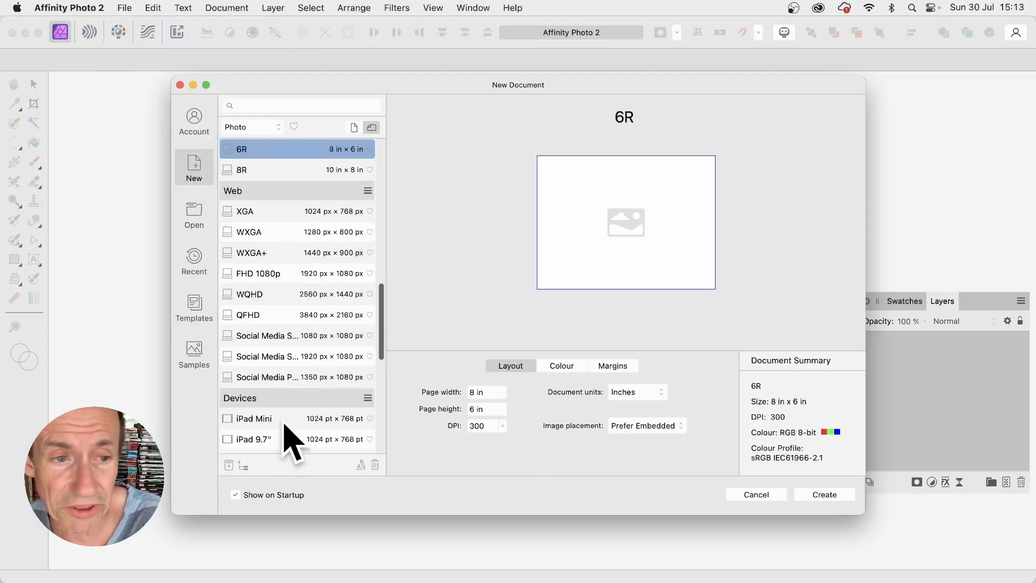
left_click(196, 306)
left_click(596, 187)
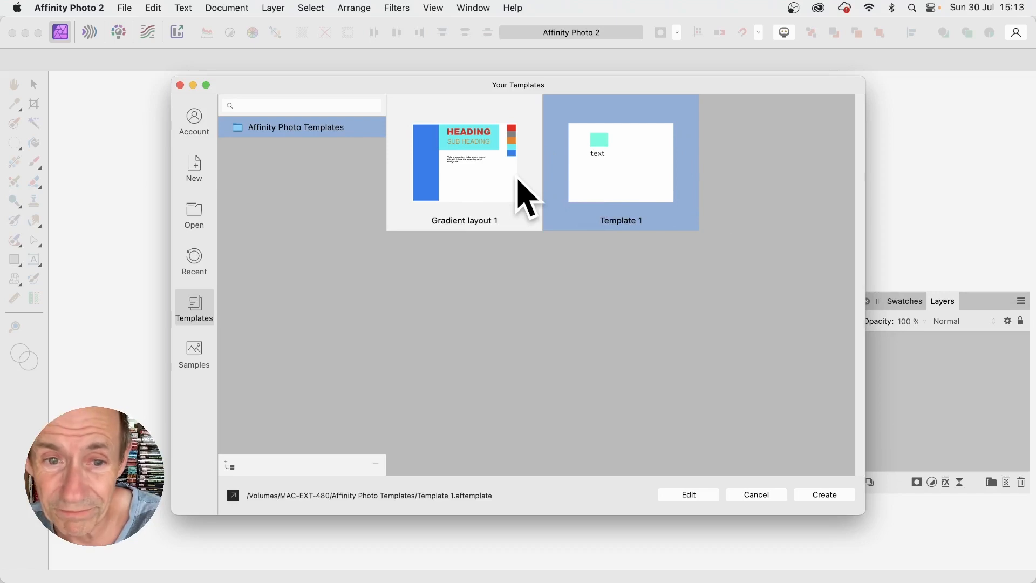
left_click(804, 499)
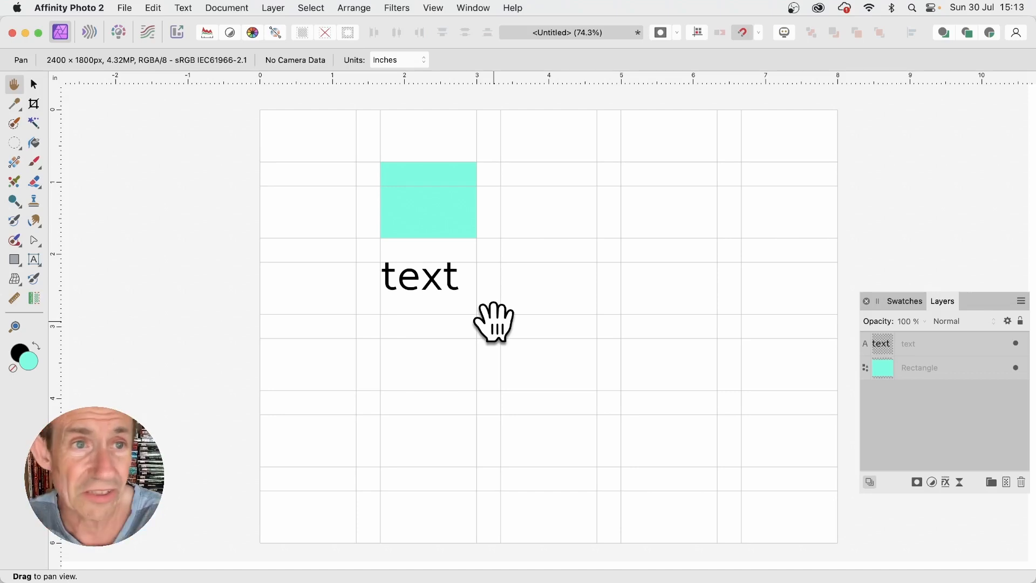
left_click(135, 9)
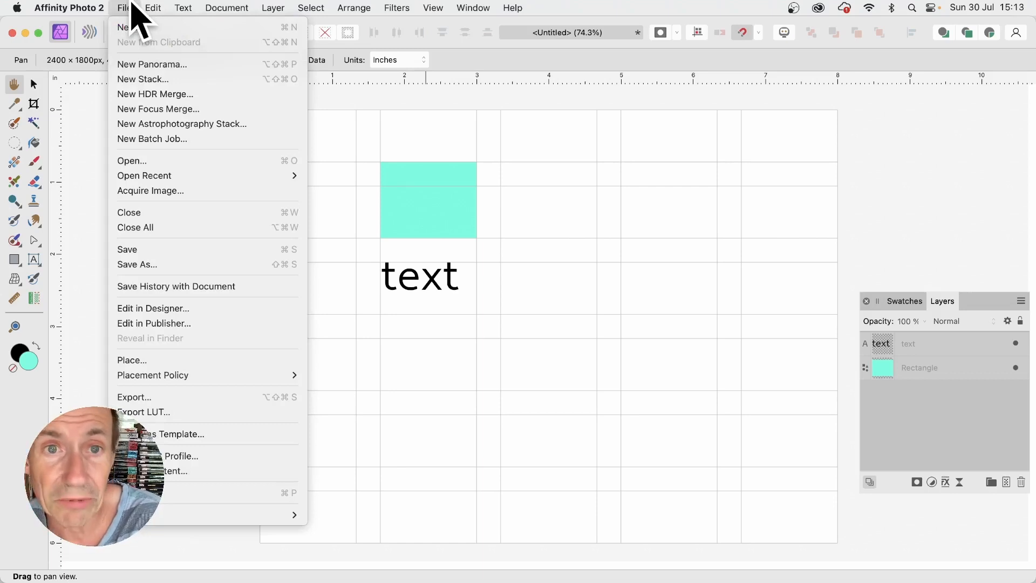
left_click(673, 164)
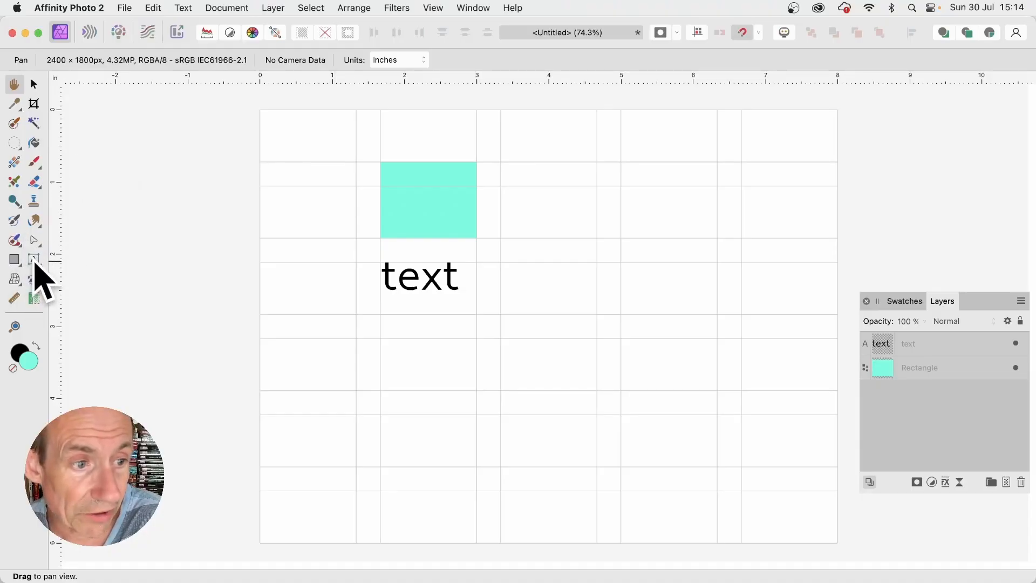
Step: Move the turquoise rectangle to the page's right side and duplicate it twice below to form a column of three
left_click(34, 260)
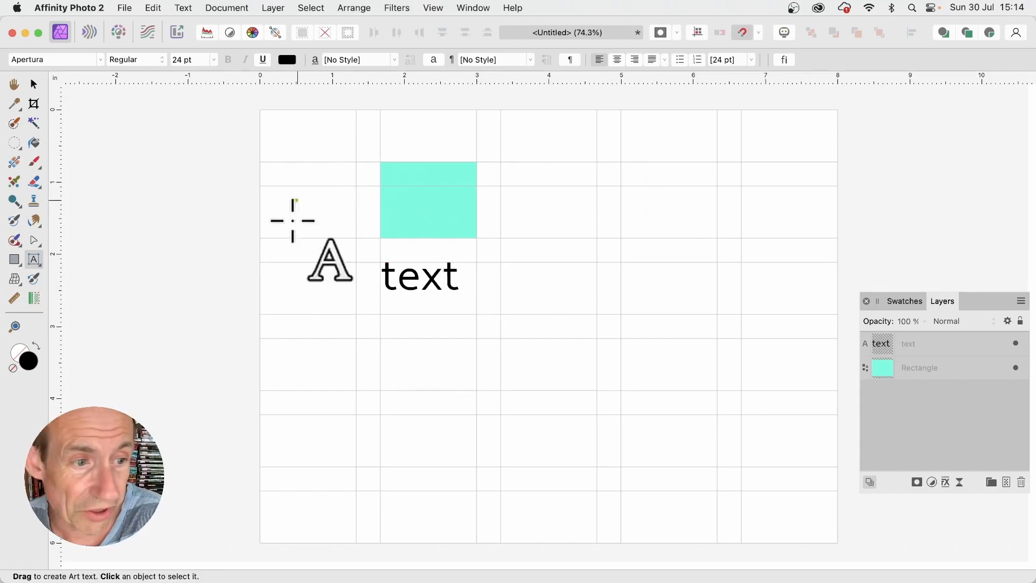
left_click(33, 84)
left_click(436, 227)
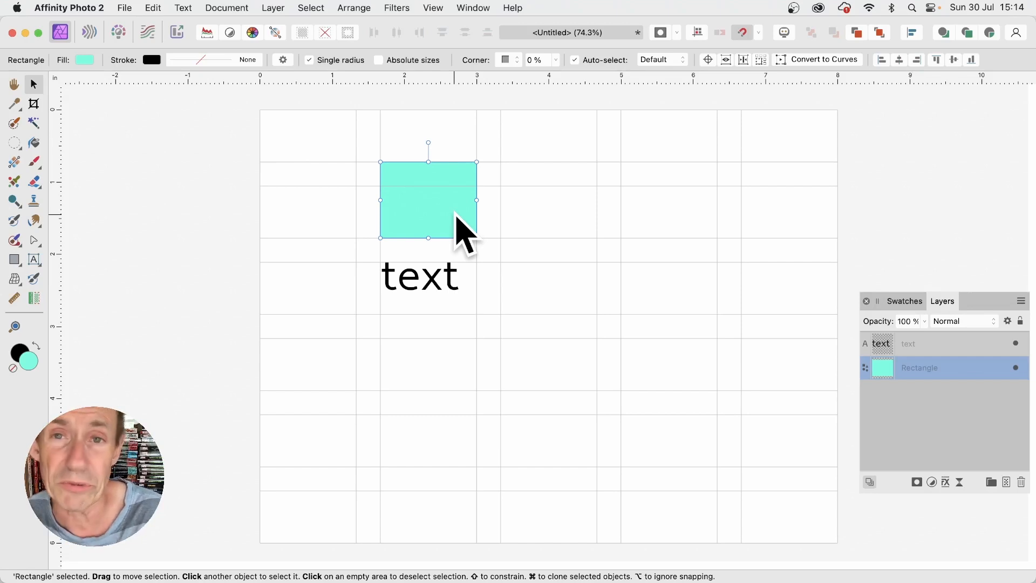
left_click_drag(434, 213, 732, 340)
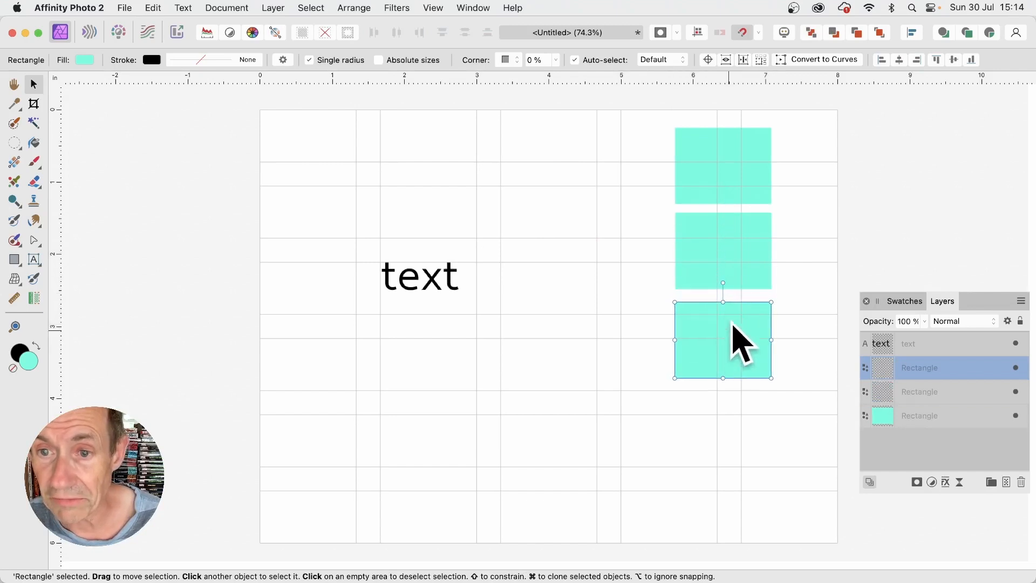
Step: Fill the column's top rectangle with blue (RGB 8, 130, 255) and its bottom rectangle with orange (RGB 255, 116, 29), then deselect
left_click(746, 185)
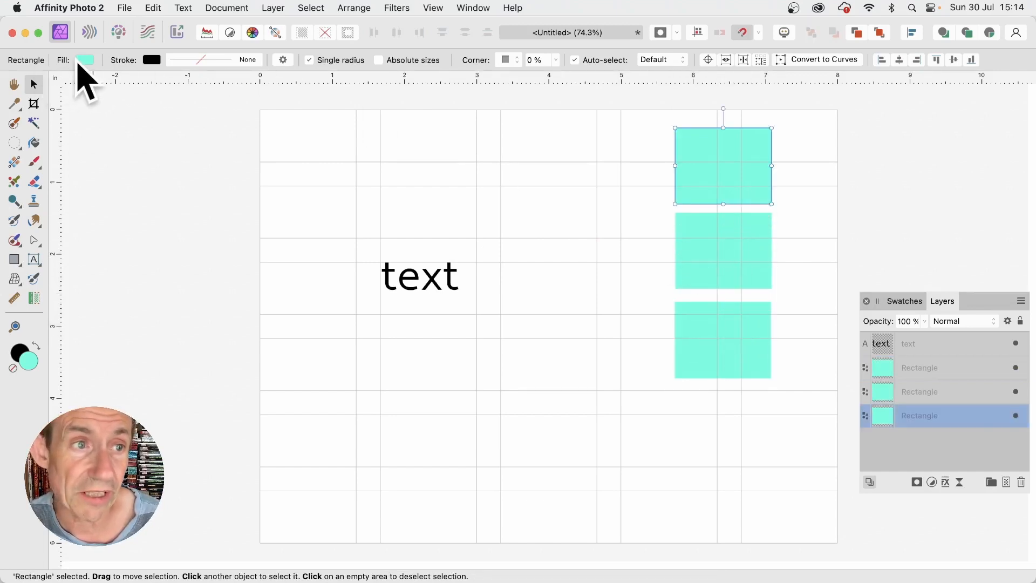
left_click(85, 59)
left_click(185, 195)
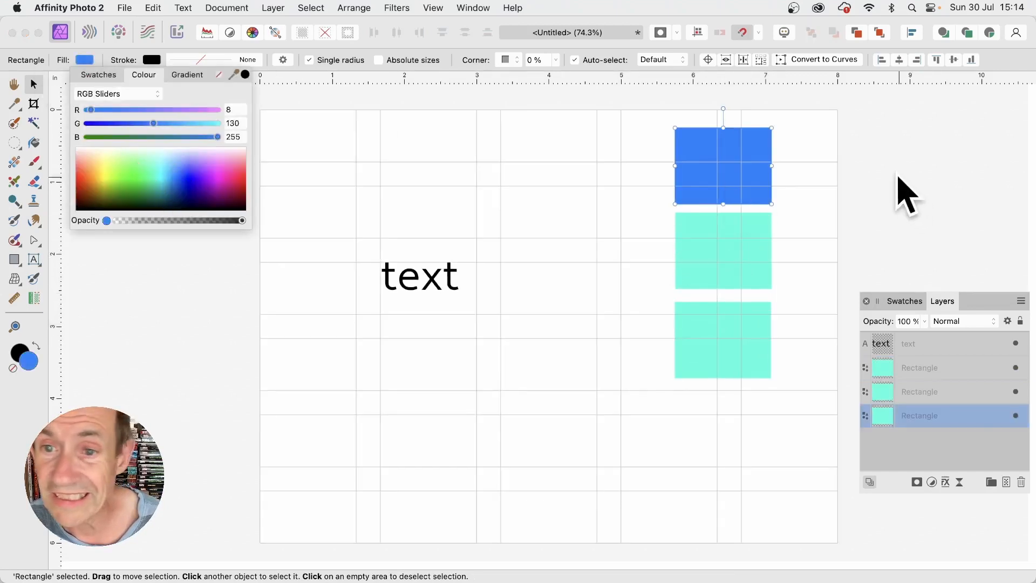
left_click(767, 285)
left_click(736, 316)
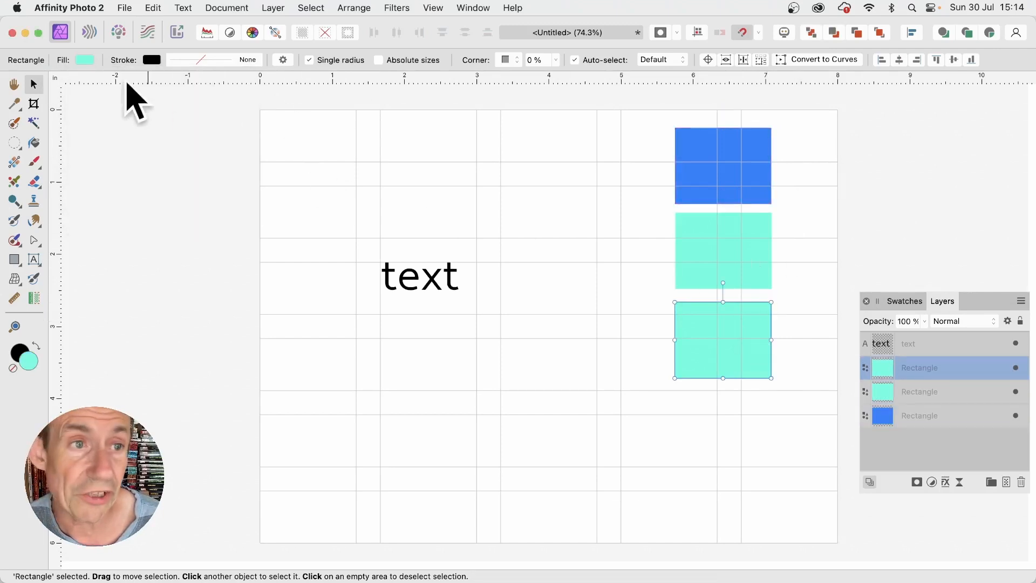
left_click(84, 60)
left_click(93, 185)
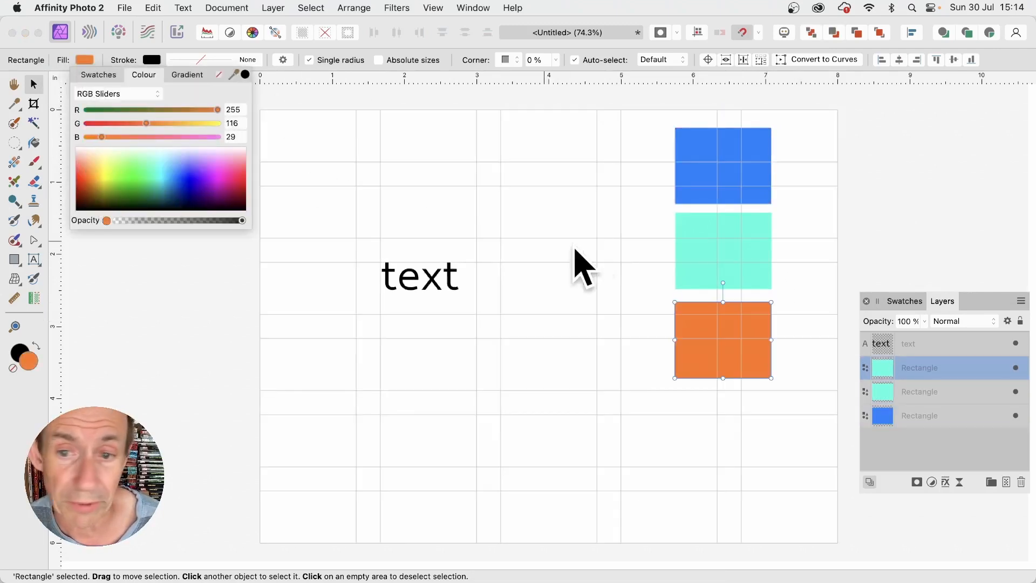
left_click(614, 228)
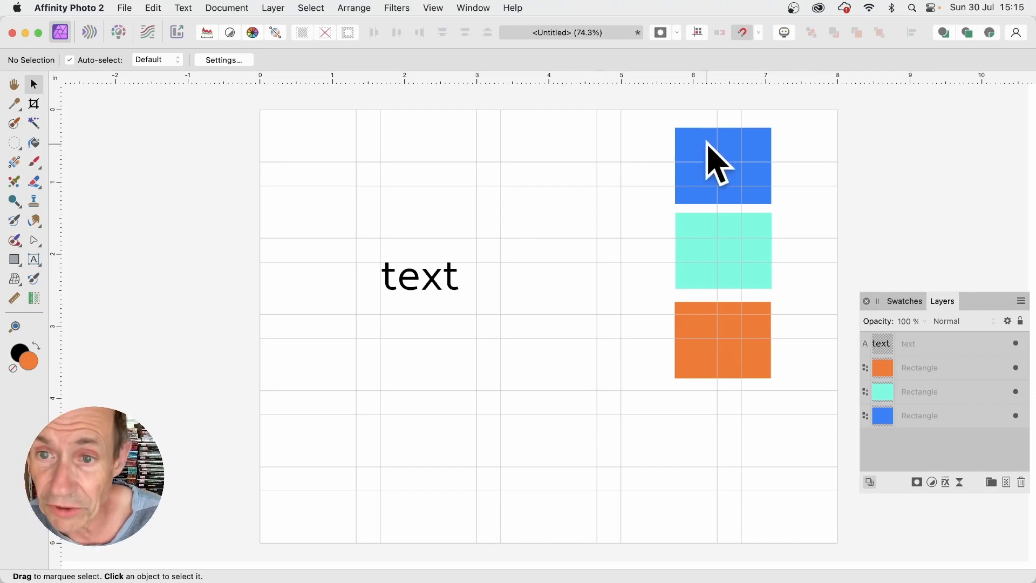
Step: Snap the blue and turquoise rectangles to the page's top edge in the second and fourth guide columns, and start saving the document as a new file
left_click_drag(700, 143, 404, 124)
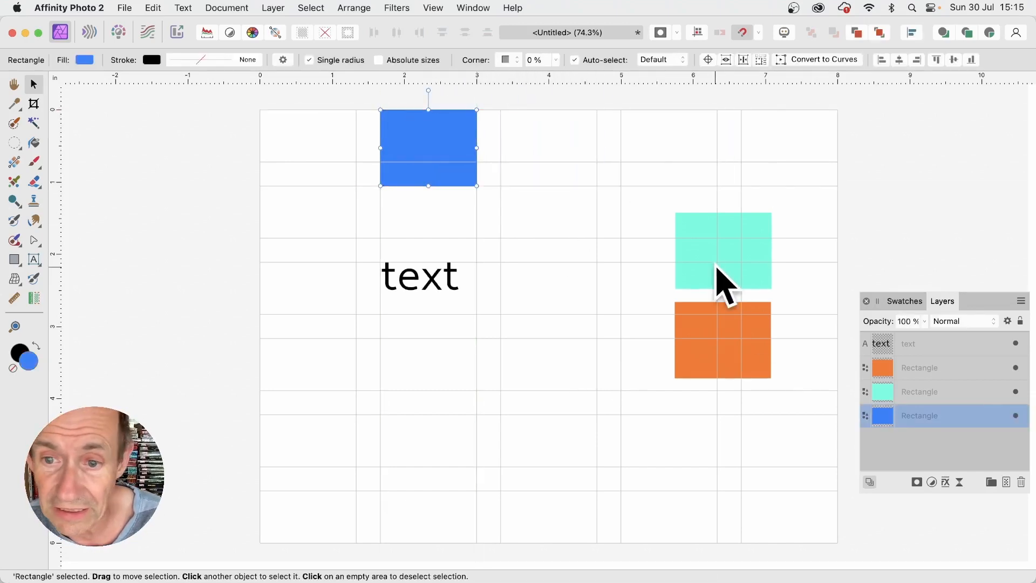
left_click_drag(684, 222, 642, 123)
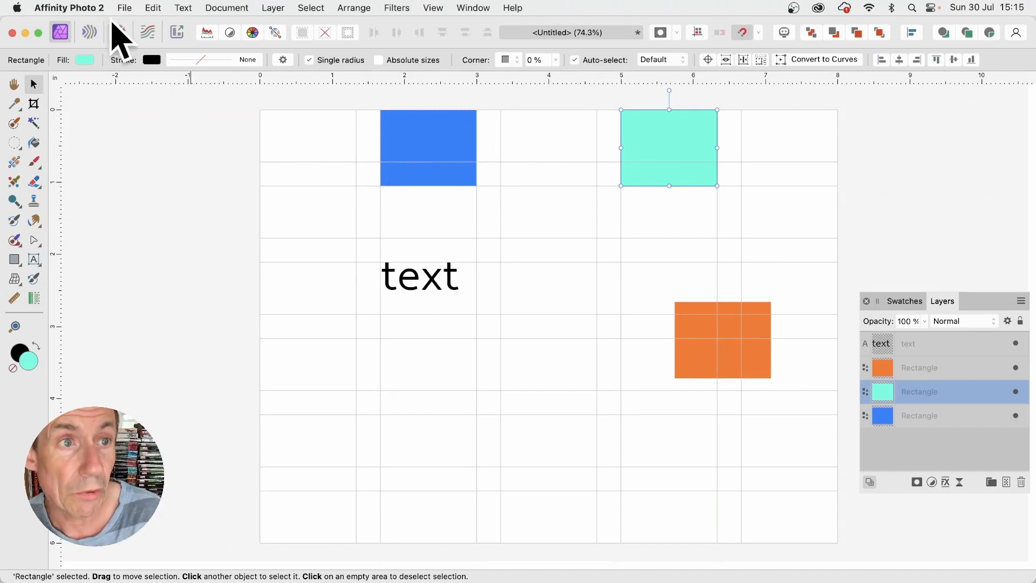
left_click(126, 9)
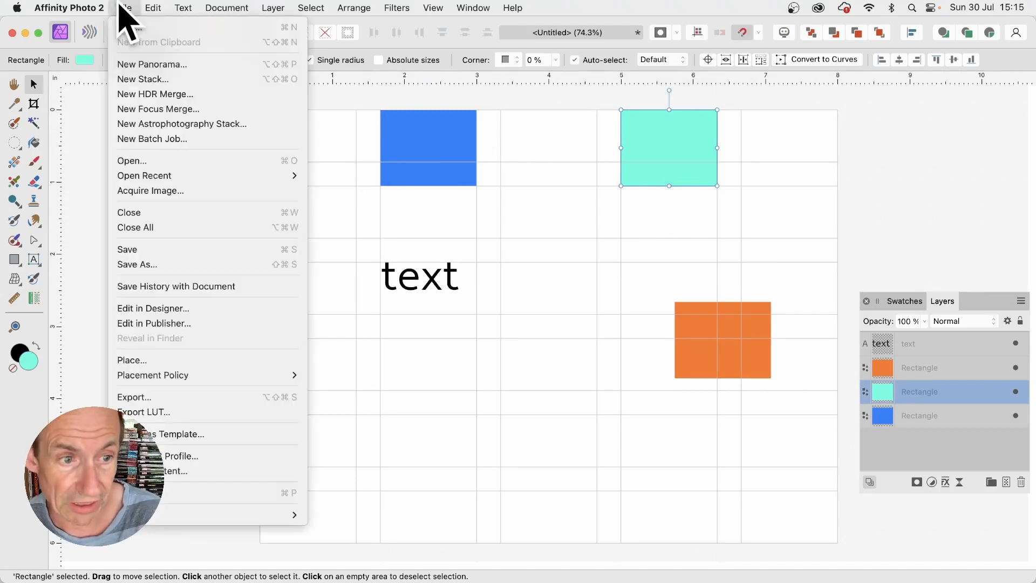
left_click(198, 265)
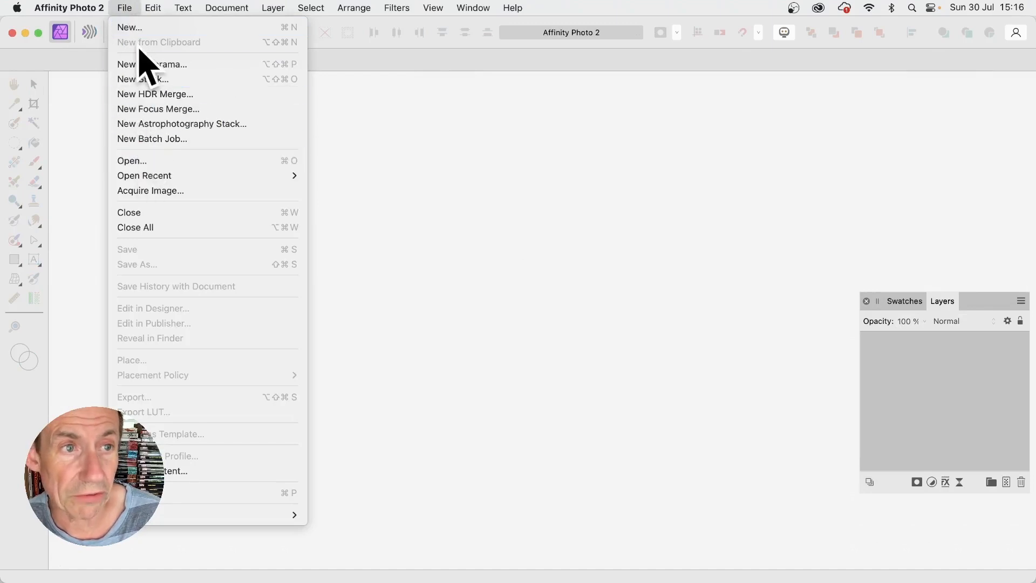
Step: Open the Gradient layout 1 template from the Affinity Photo Templates folder for editing
left_click(130, 30)
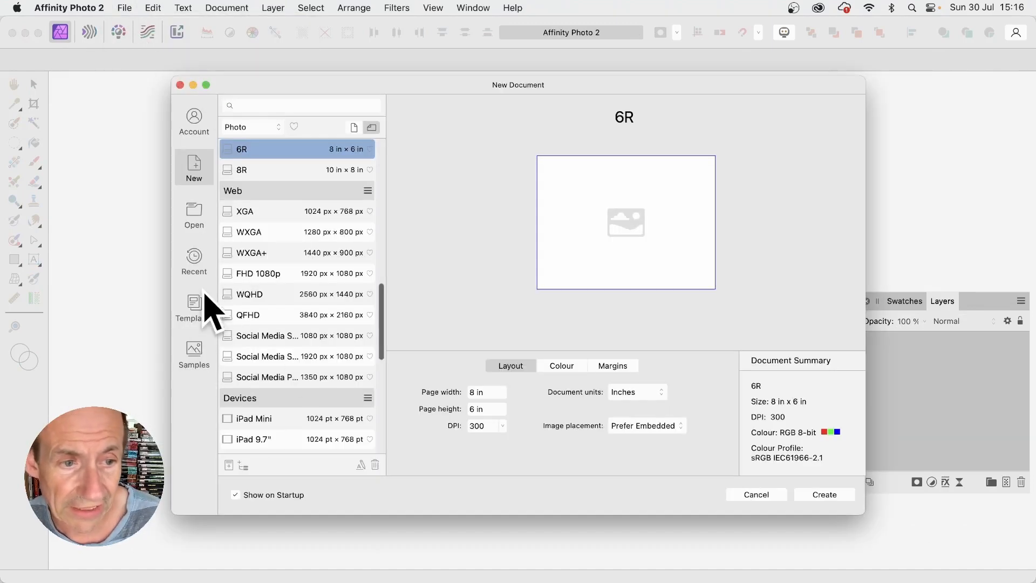
left_click(201, 298)
left_click(507, 182)
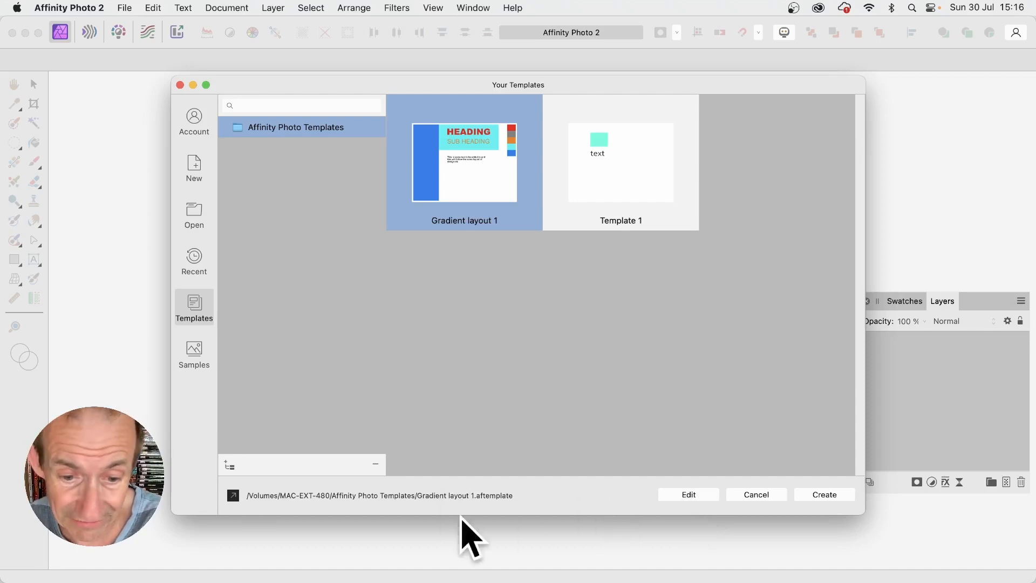
left_click(231, 466)
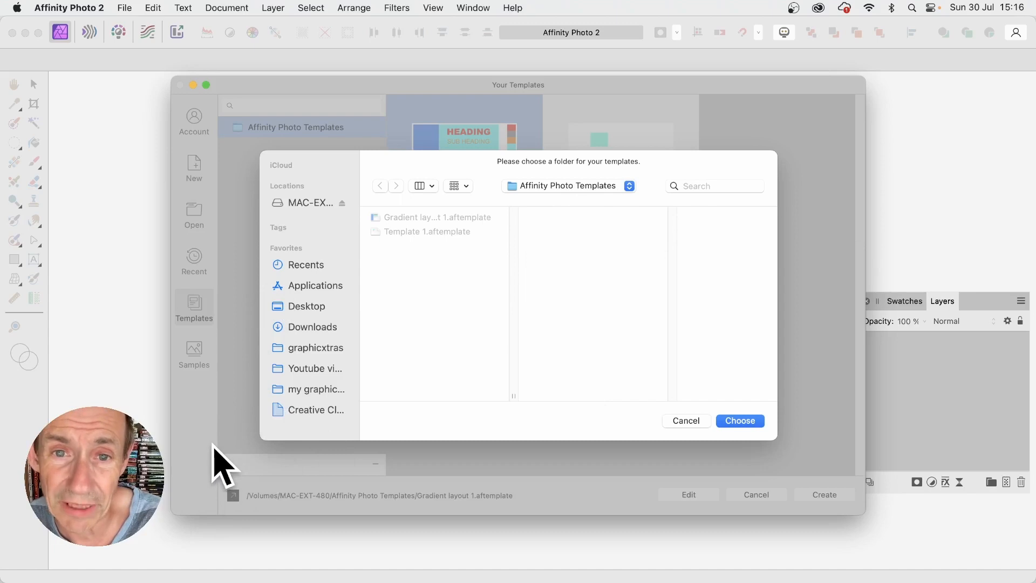
left_click(693, 422)
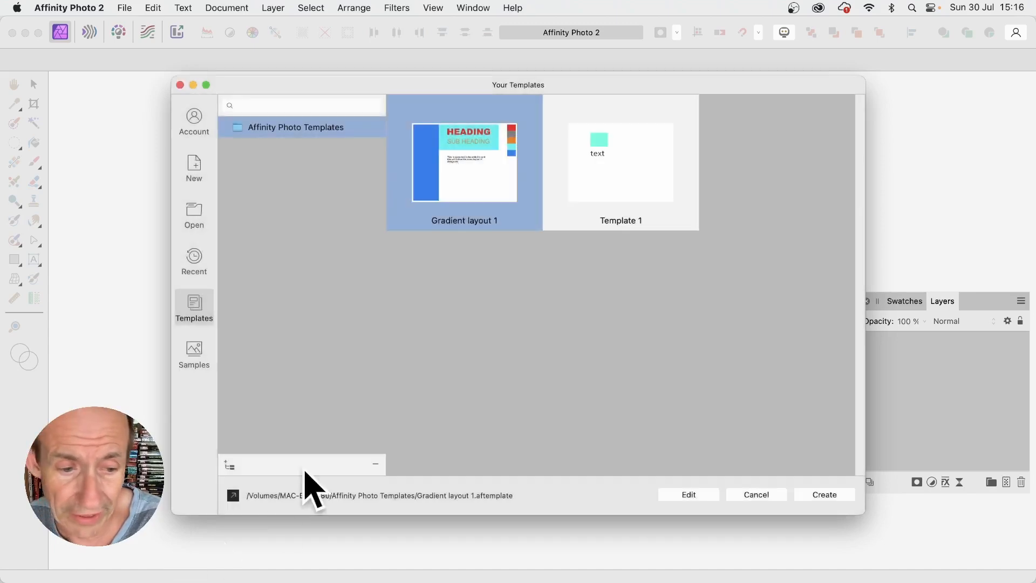
left_click(689, 495)
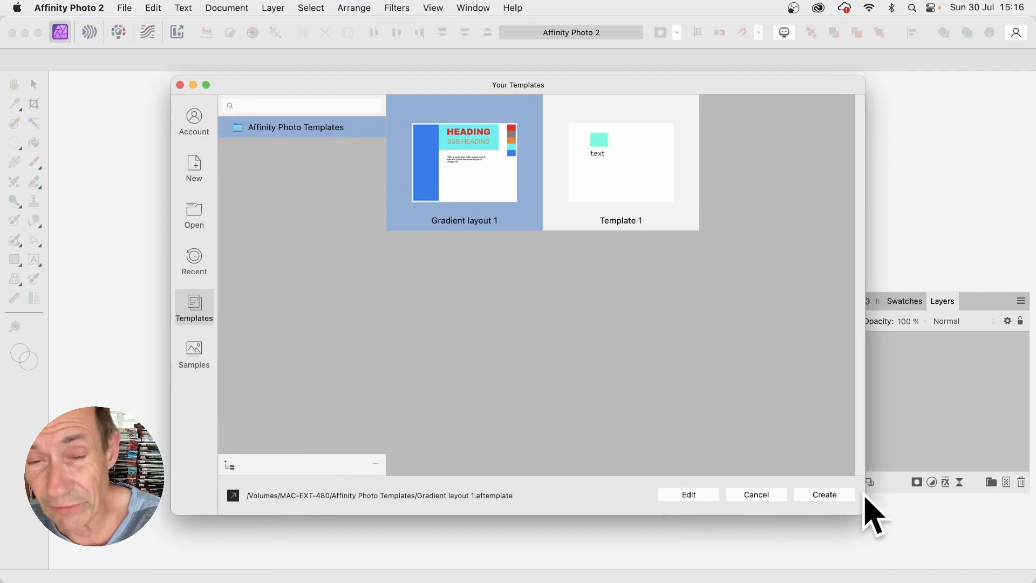
left_click(685, 494)
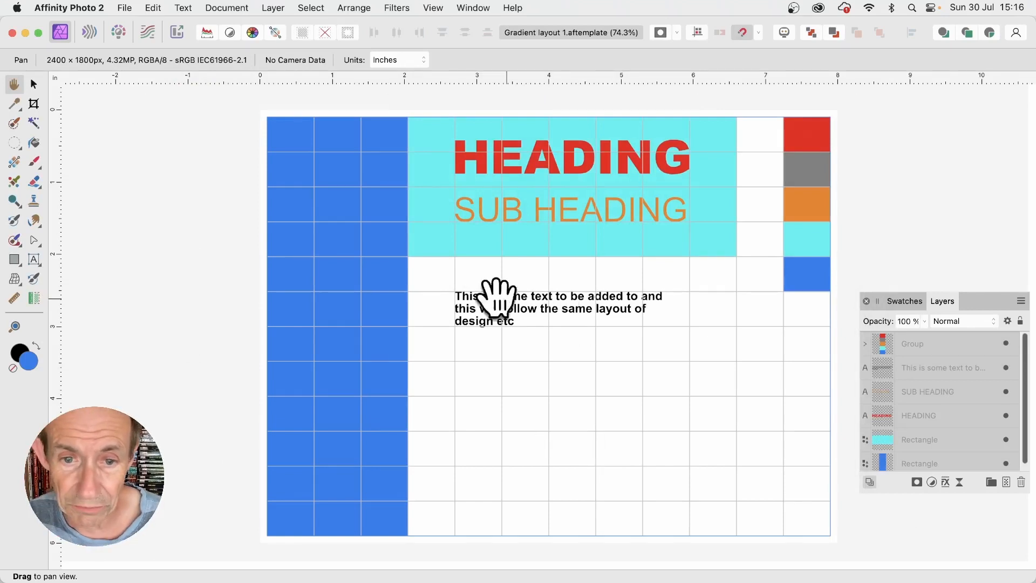
Step: Duplicate the body text paragraph twice, stacking the copies at even spacing below the original and aligned to the grid
left_click(34, 85)
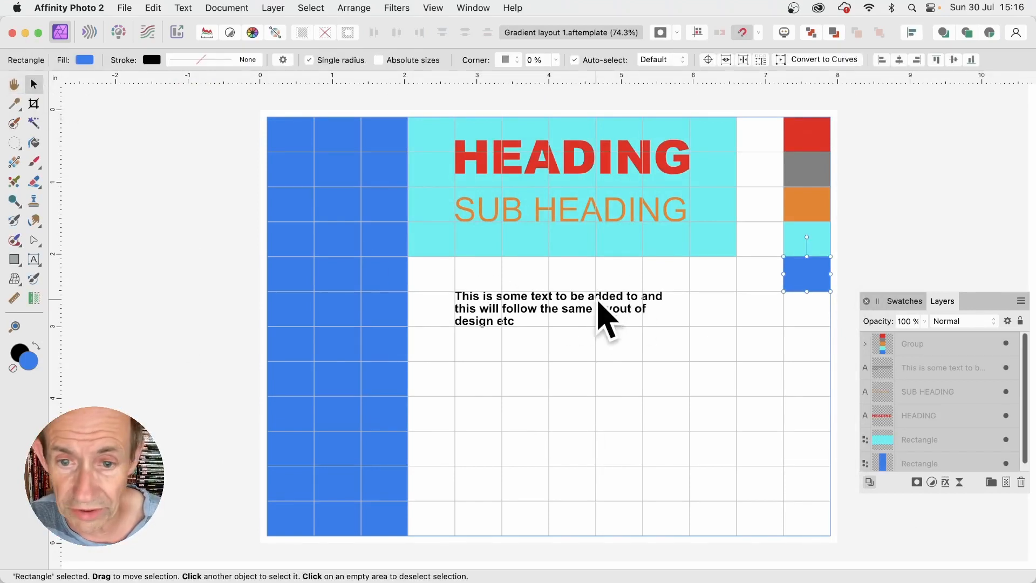
left_click(599, 304)
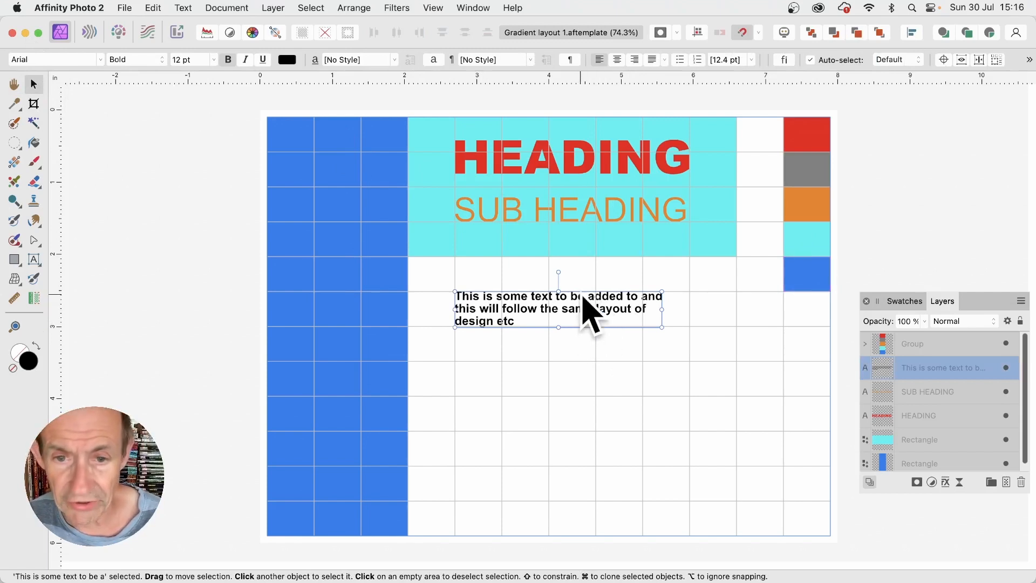
mouse_move(584, 302)
left_mouse_down()
mouse_move(575, 372)
mouse_move(596, 370)
mouse_move(585, 371)
mouse_move(551, 427)
mouse_move(551, 456)
mouse_move(549, 445)
left_mouse_up()
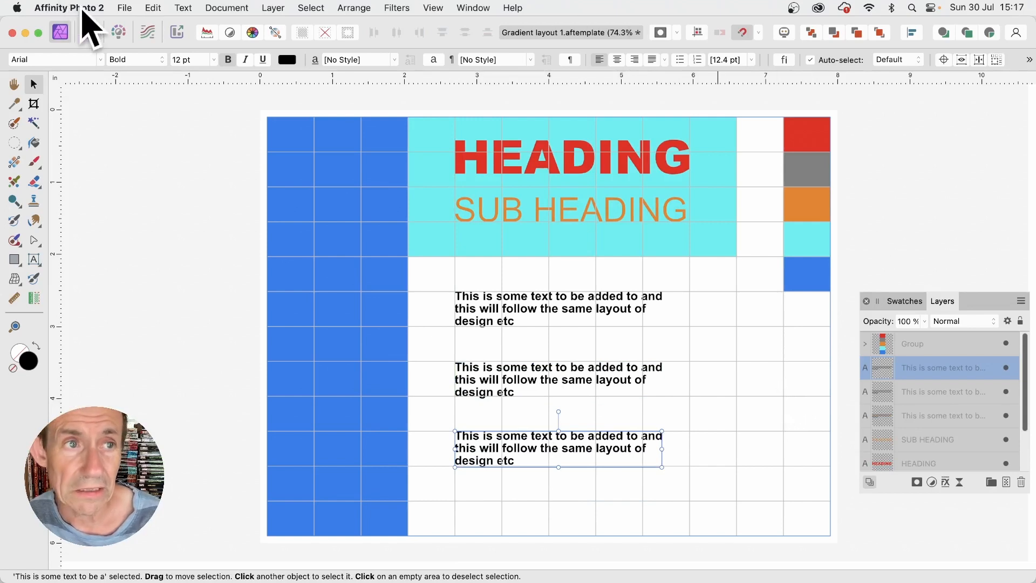
Step: Save the edited Gradient layout 1 template and close all open documents
left_click(128, 7)
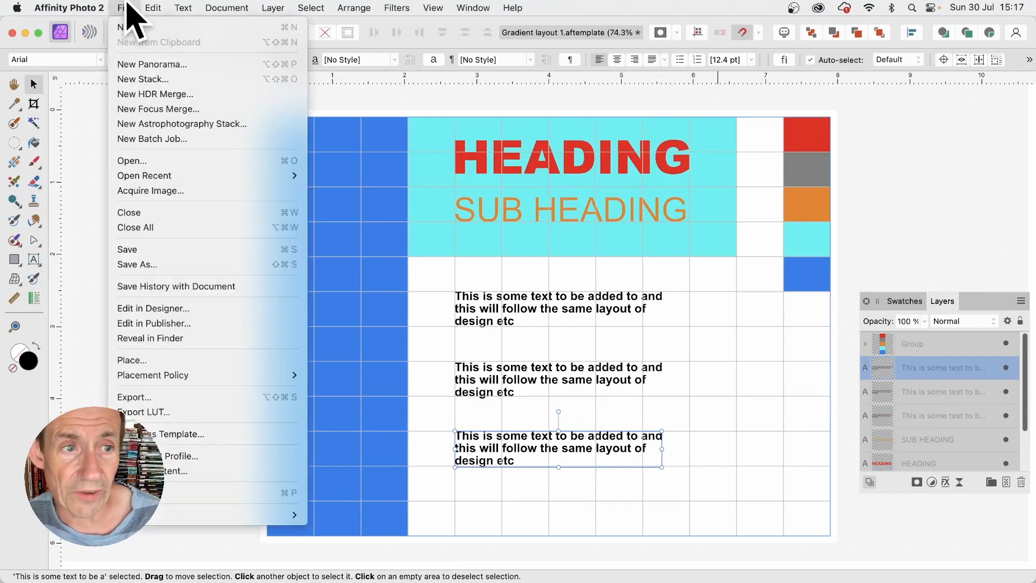
left_click(156, 248)
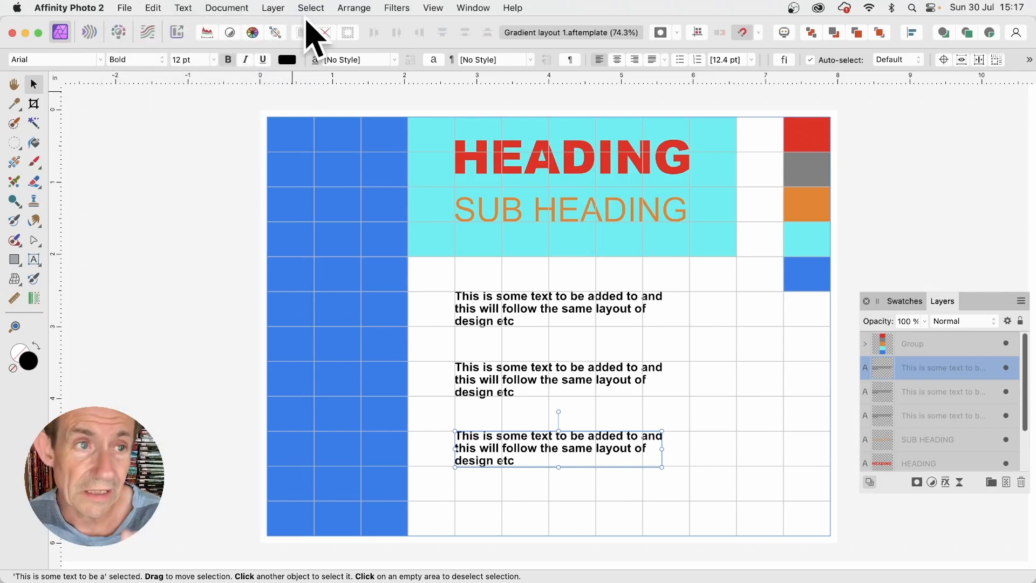
left_click(129, 8)
left_click(144, 231)
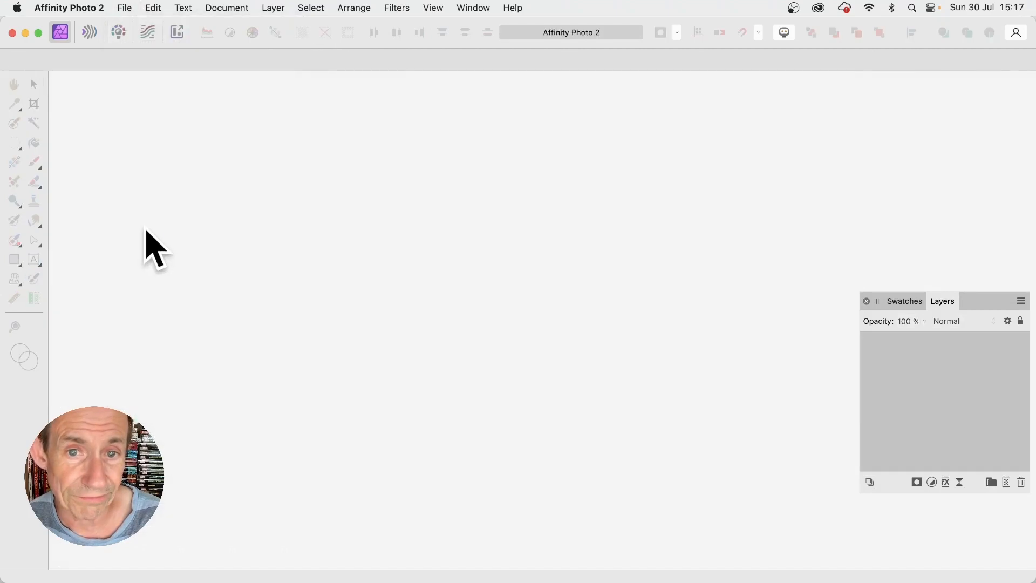
Step: Create a new document from the Gradient layout 1 template in the Affinity Photo Templates folder
left_click(127, 8)
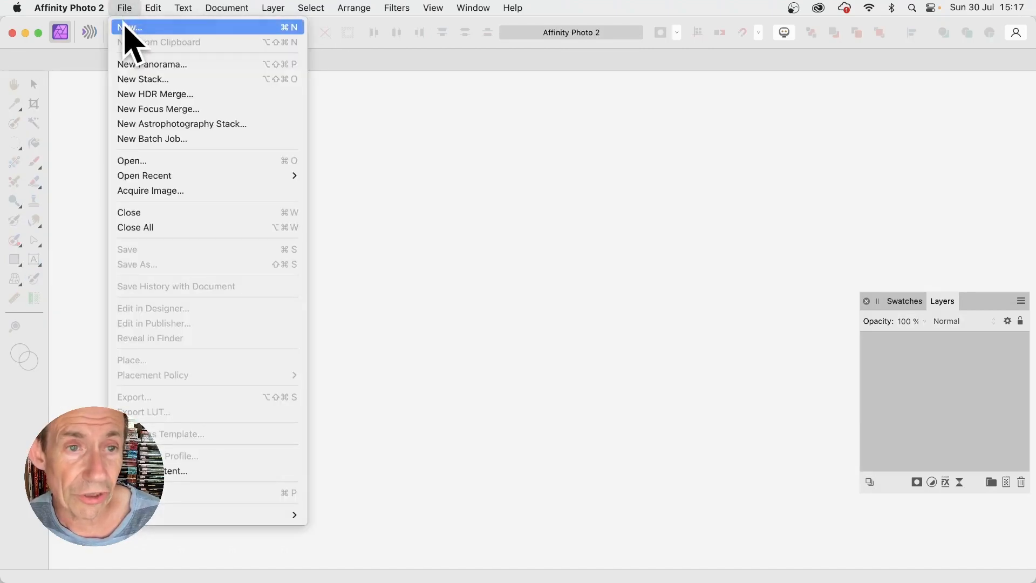
left_click(129, 27)
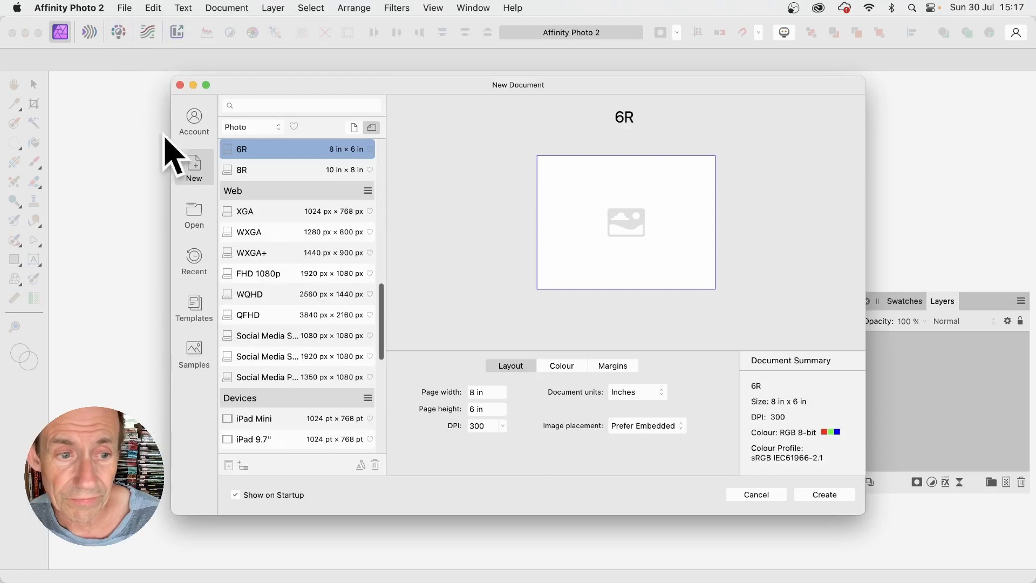
left_click(194, 309)
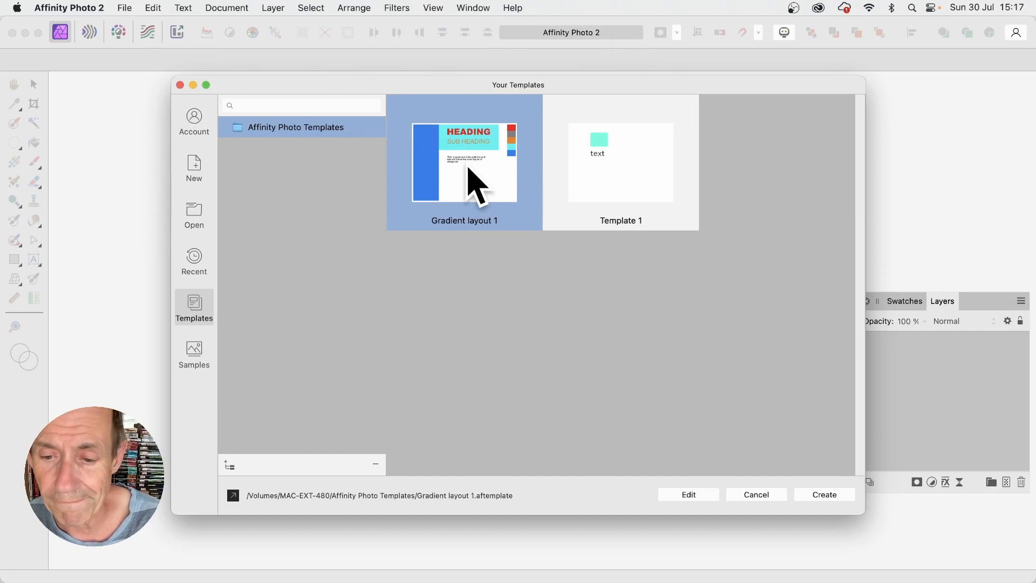
left_click(826, 495)
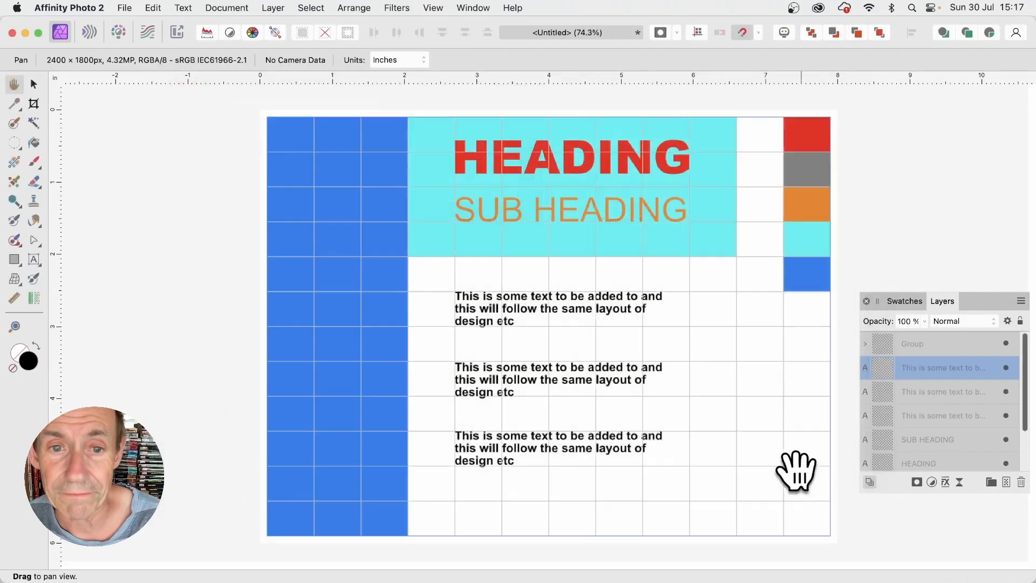